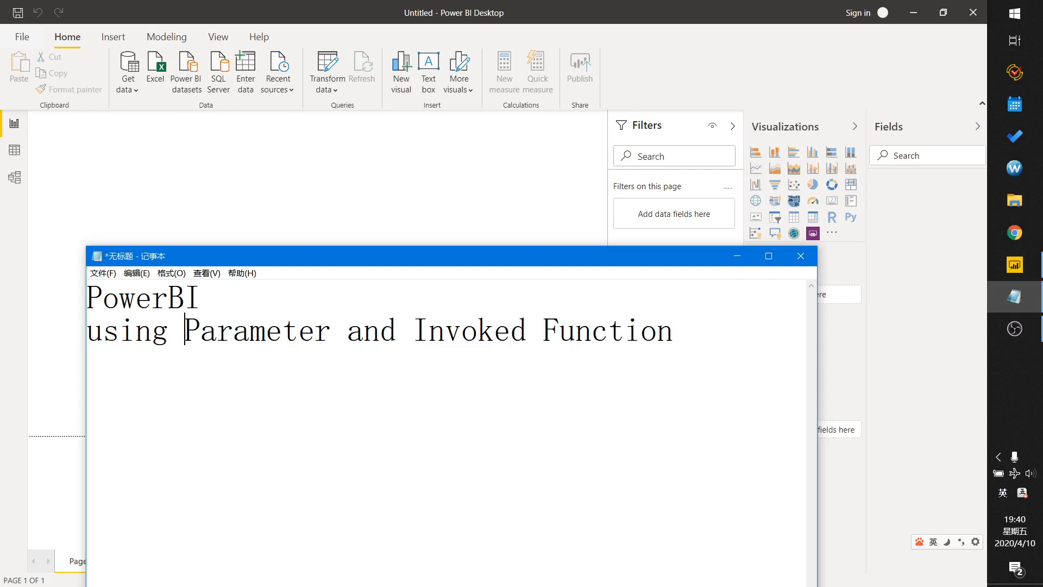
Import the Excel workbook 2018.xlsx from the URL_Parm folder as a new data source.
click(737, 264)
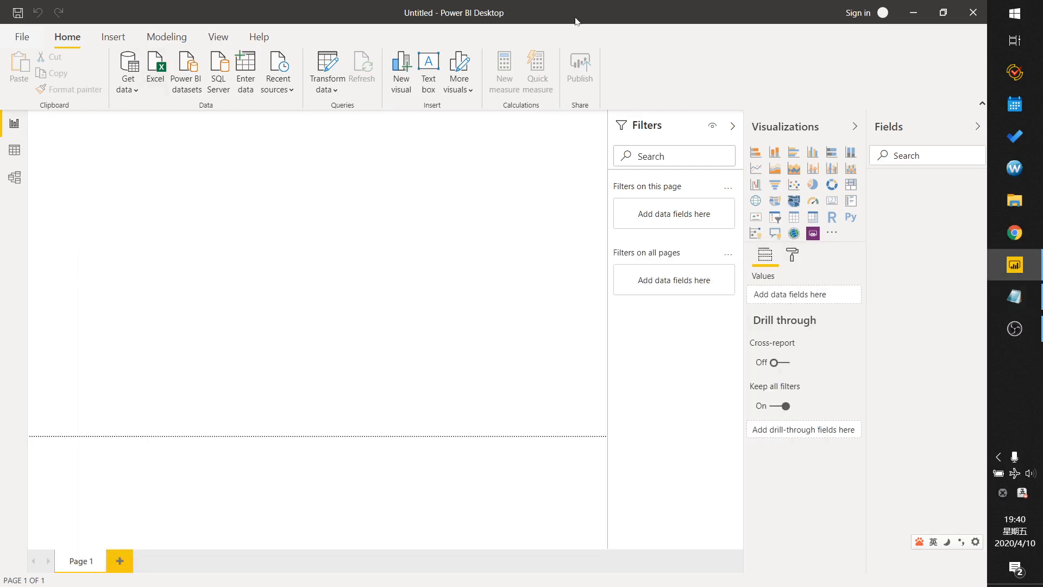
click(135, 89)
click(150, 131)
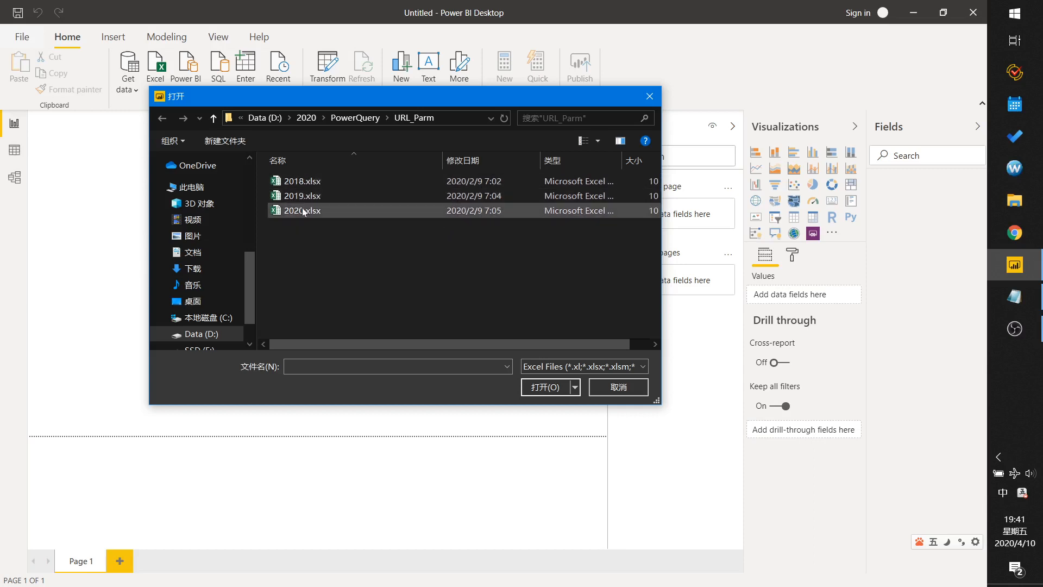
click(304, 180)
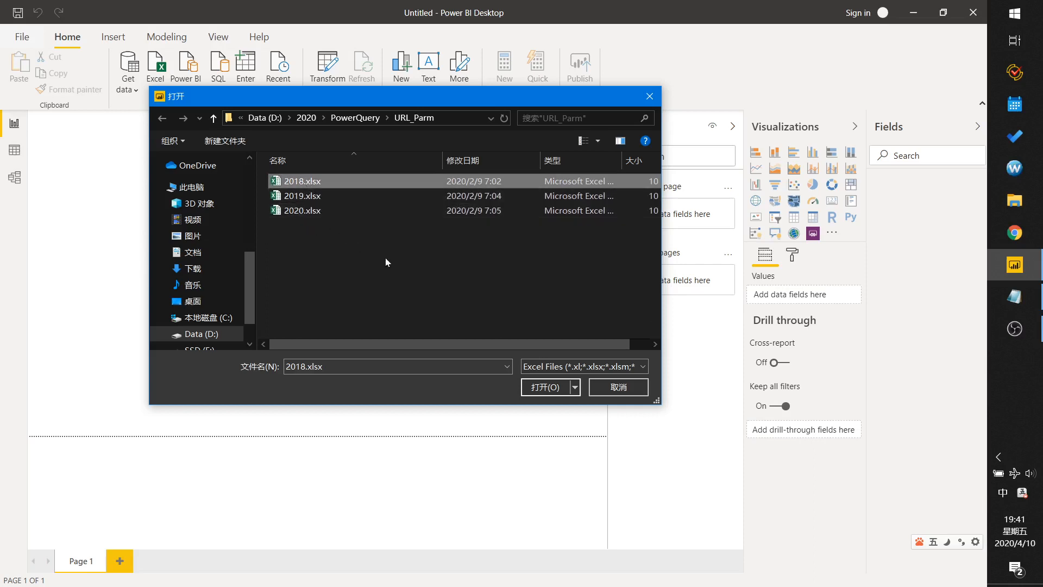
click(546, 387)
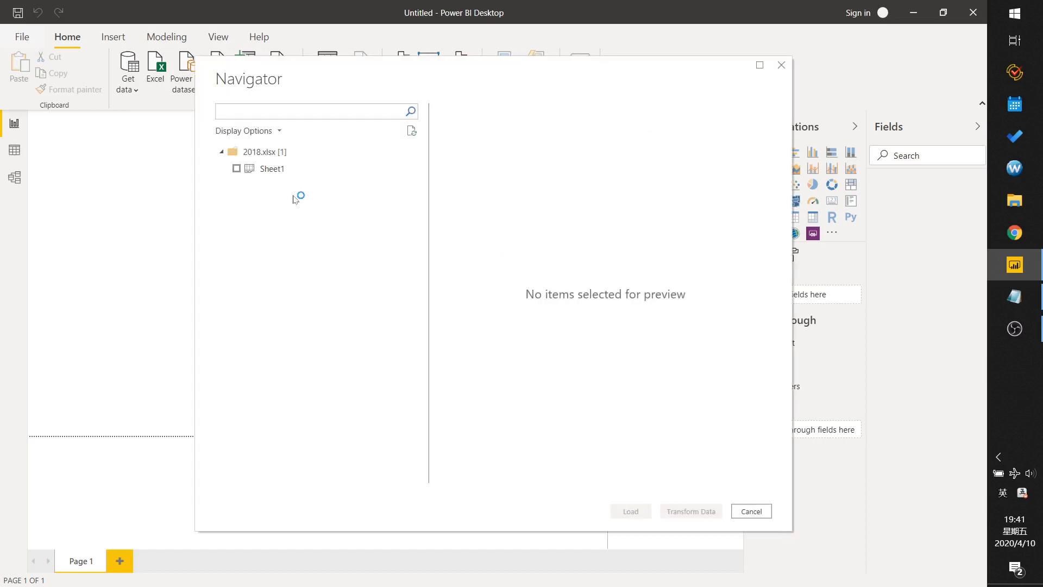
Select Sheet1 in the Navigator and open it for transformation in the Power Query Editor.
click(238, 170)
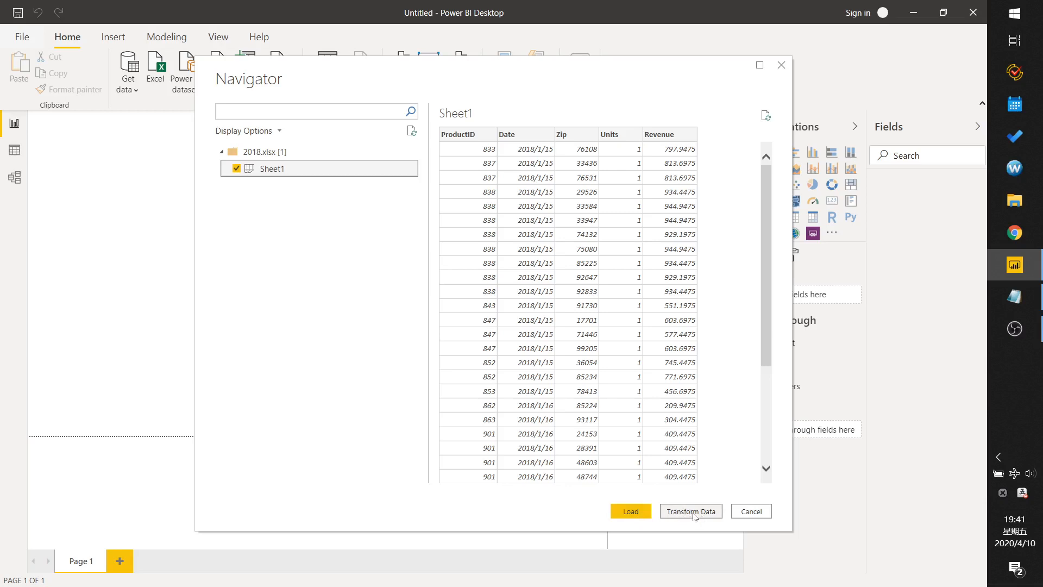
click(694, 515)
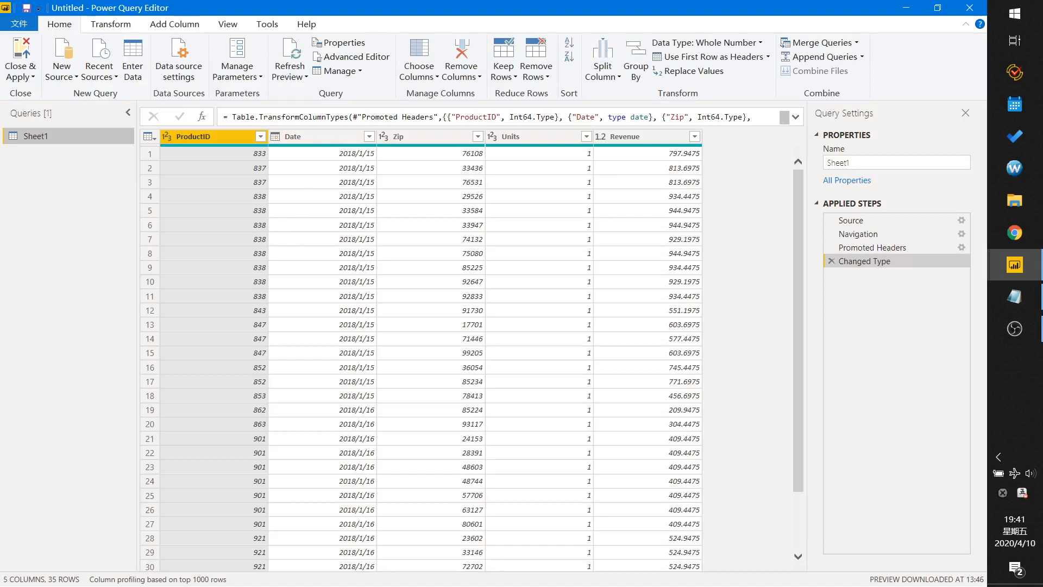
Create a new query parameter named year.
click(257, 79)
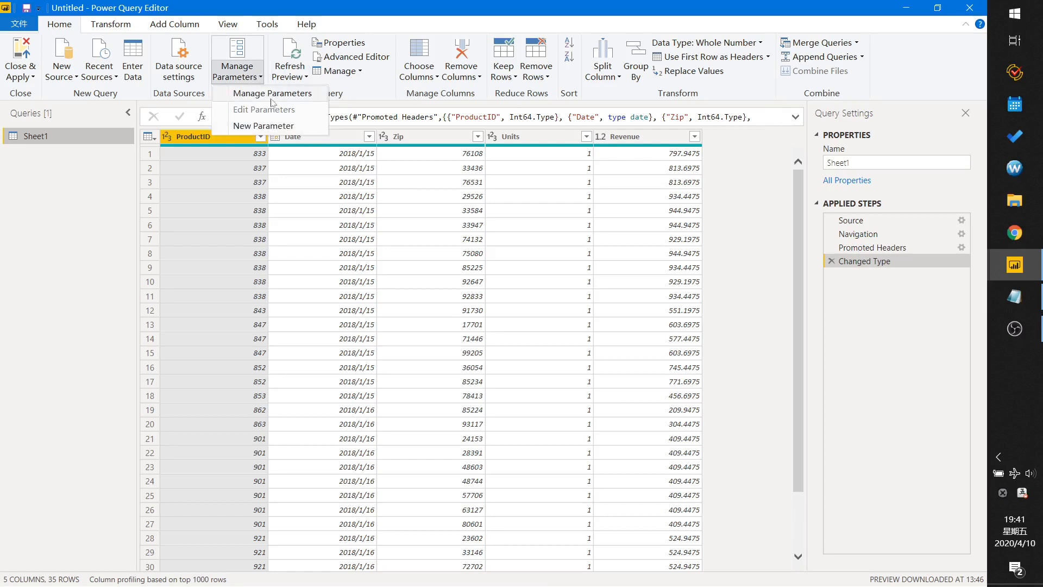
click(273, 96)
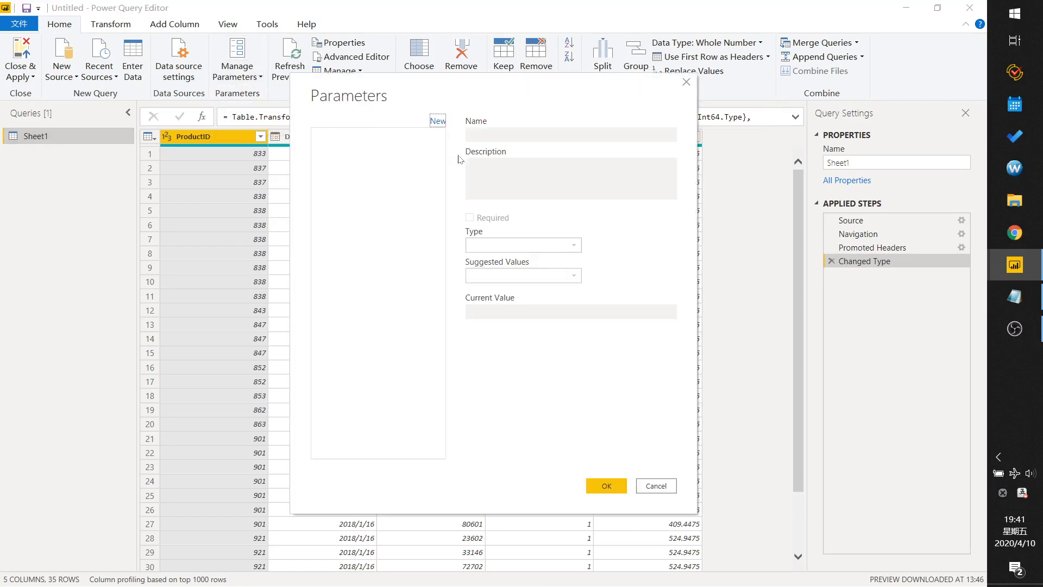
drag(473, 82, 446, 114)
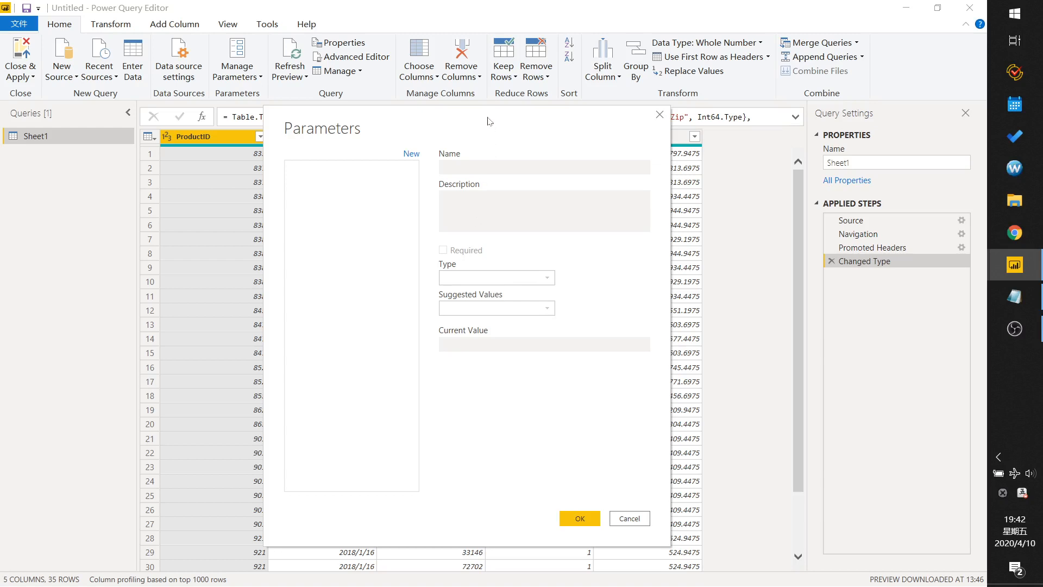
drag(490, 121, 455, 121)
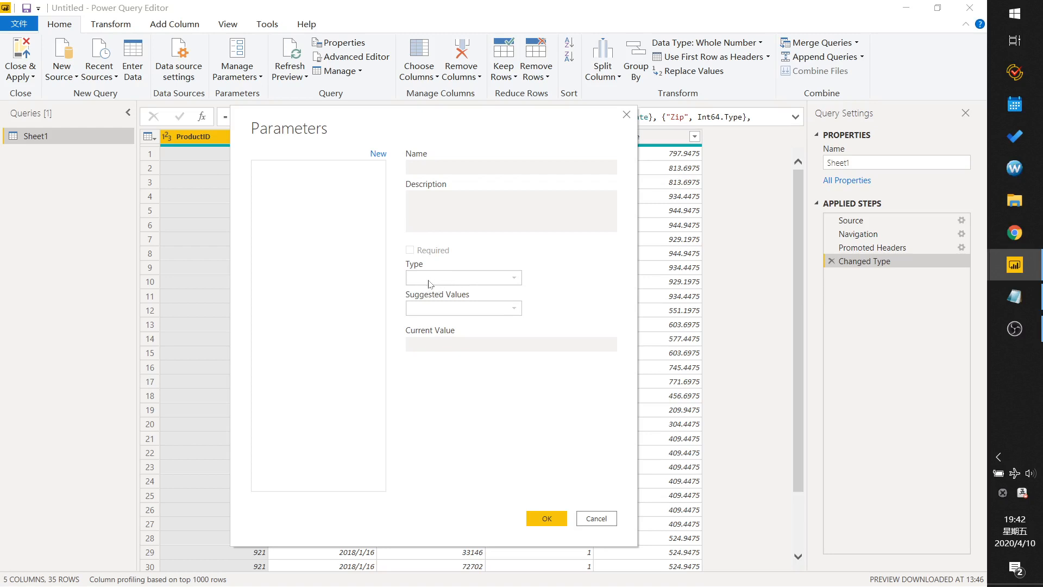
click(377, 155)
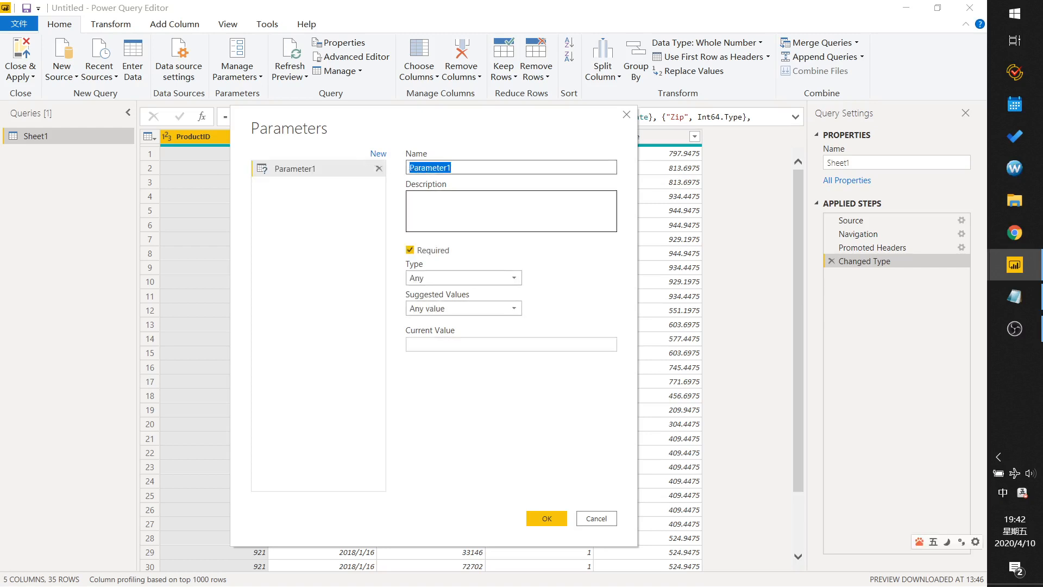
text(year)
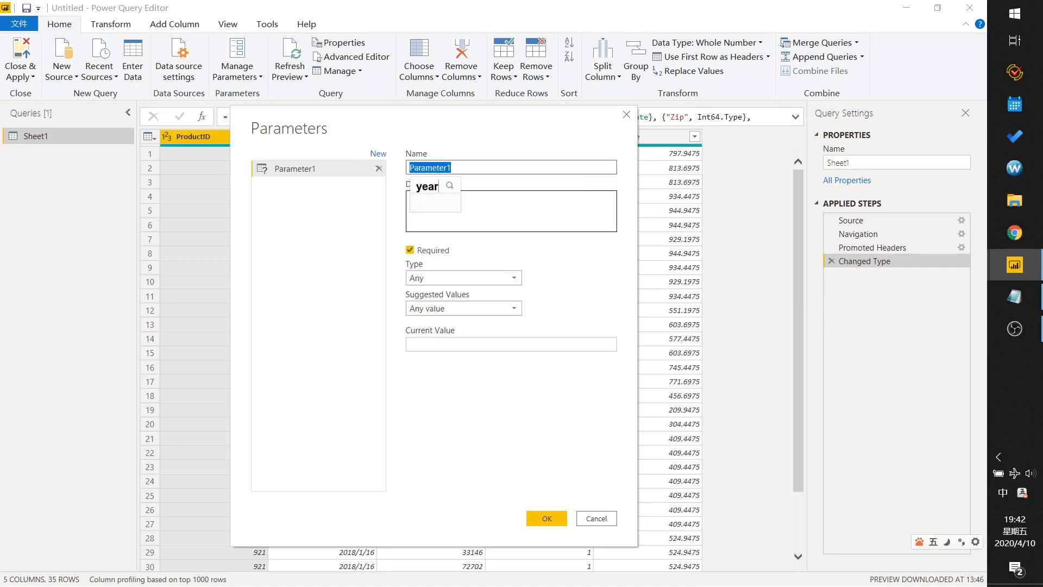
key(shift)
Set the year parameter's type to Text and its current value to 2018, then confirm.
click(429, 278)
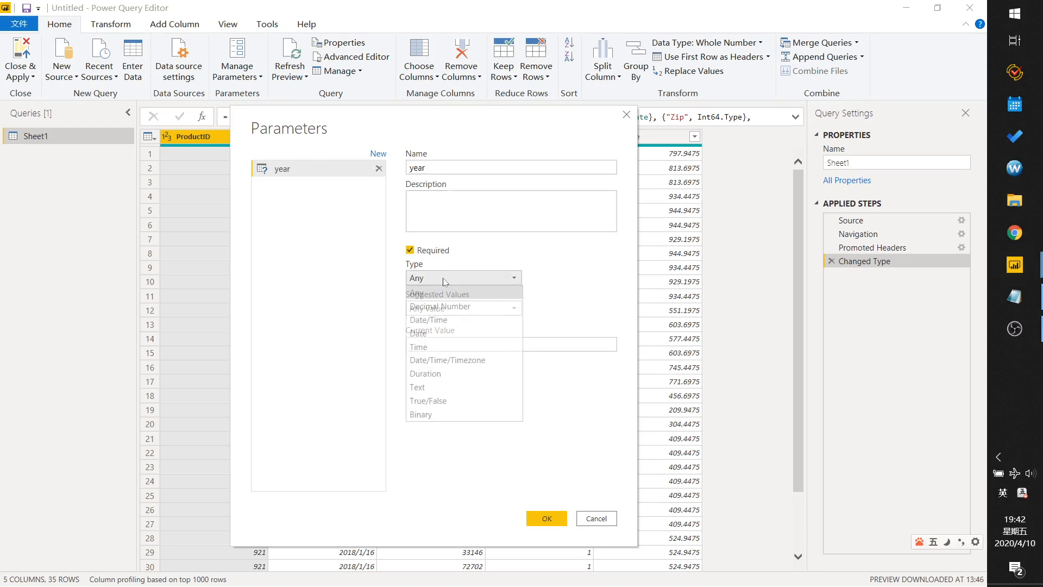
click(425, 386)
click(432, 339)
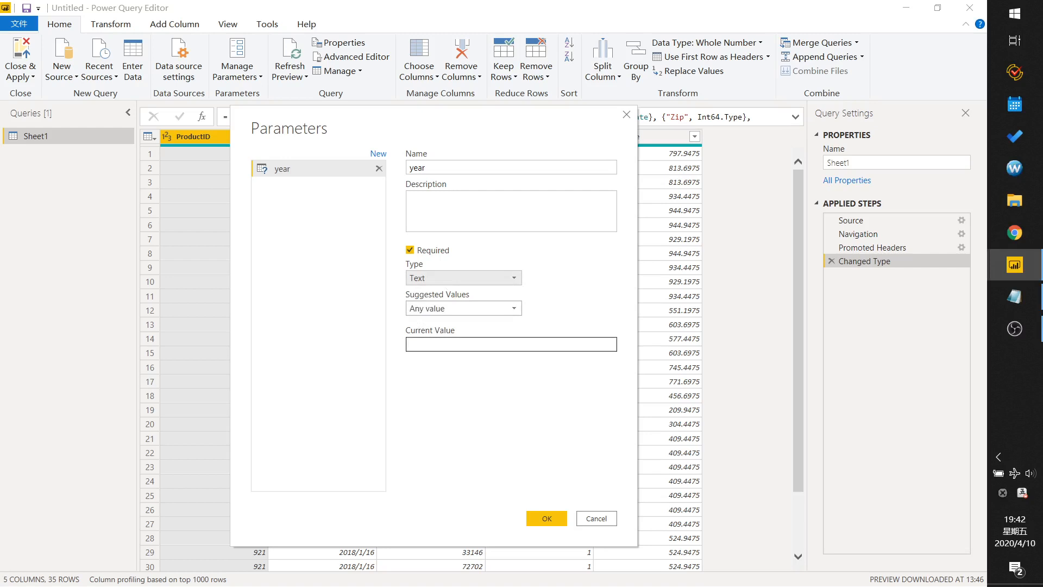
text(2018)
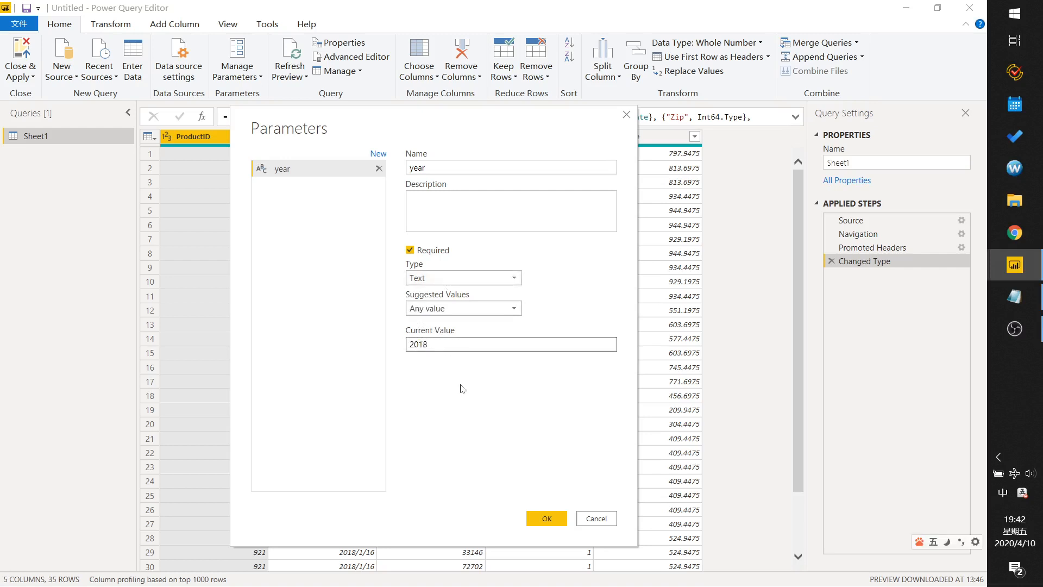
click(543, 517)
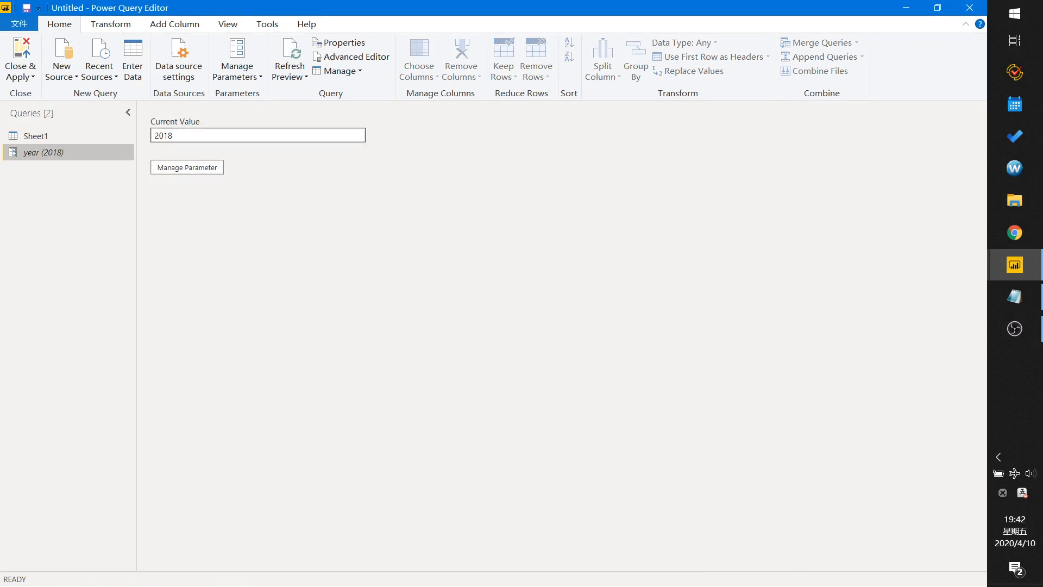
Open the Sheet1 query's Source step settings and switch the file path to Advanced mode.
click(42, 137)
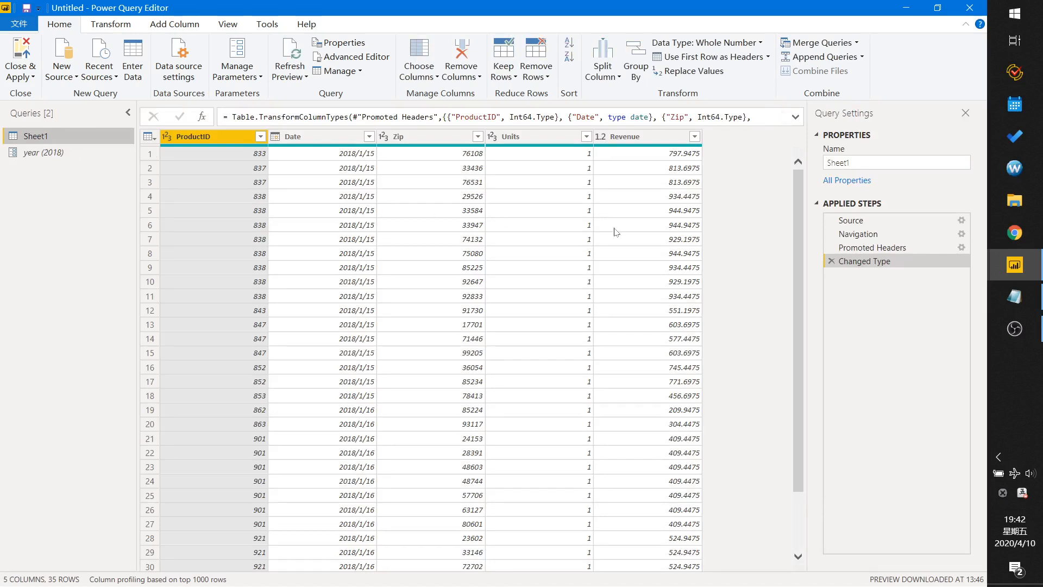
click(960, 220)
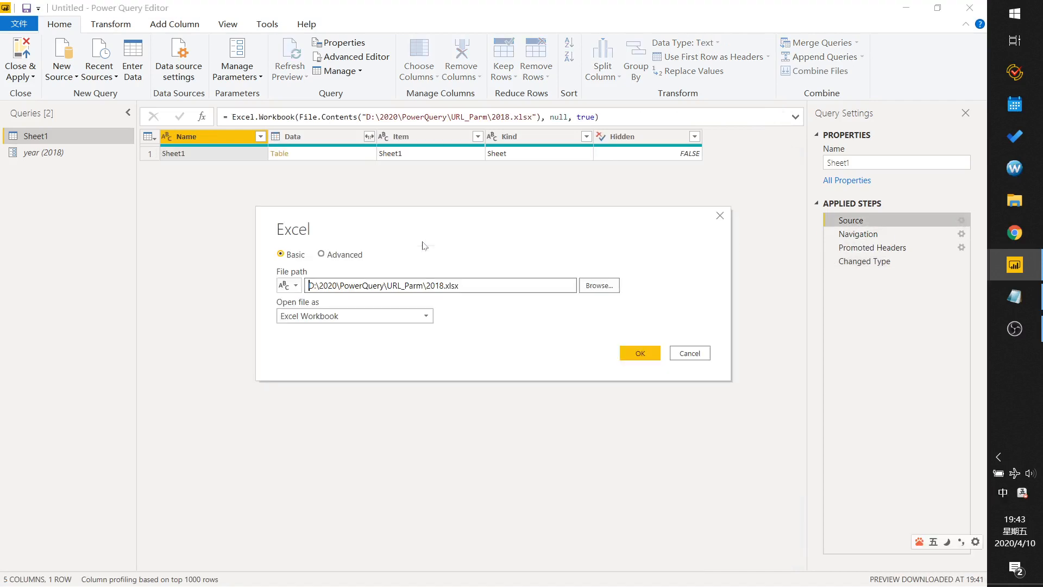
click(321, 254)
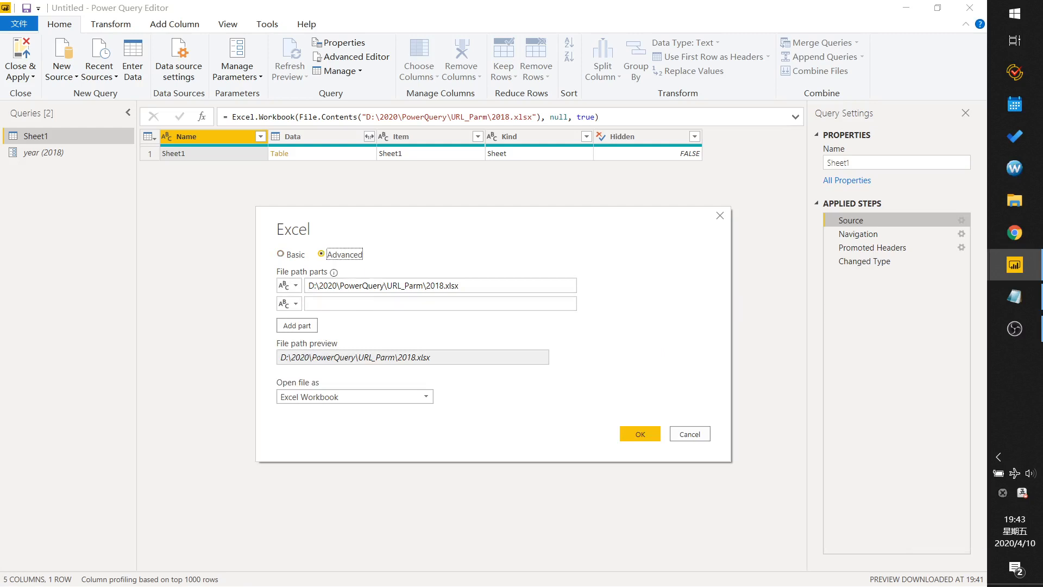
click(460, 286)
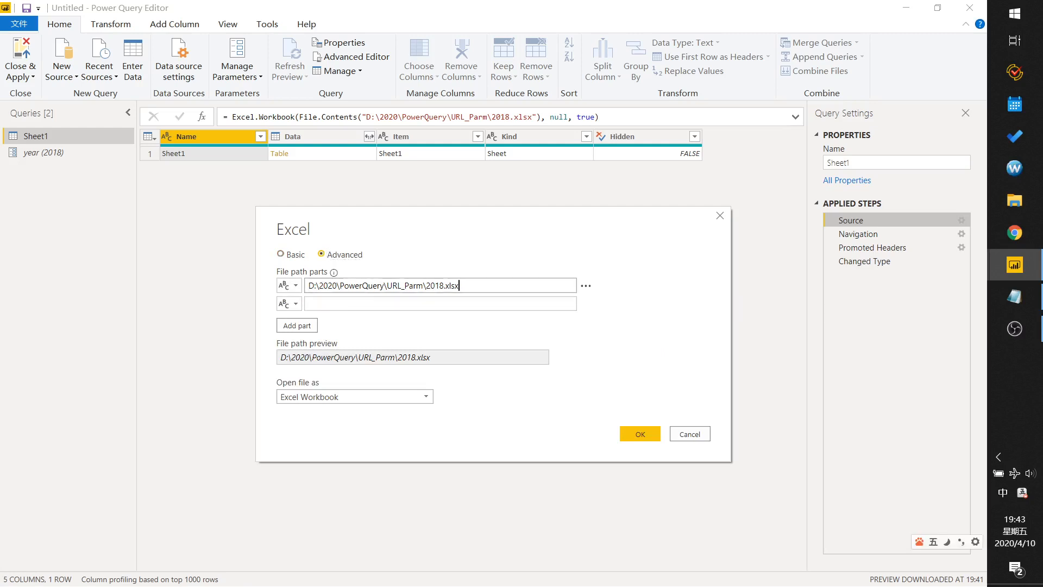
Remove 2018.xlsx from the end of the first file path part, leaving the folder path.
drag(460, 286, 435, 285)
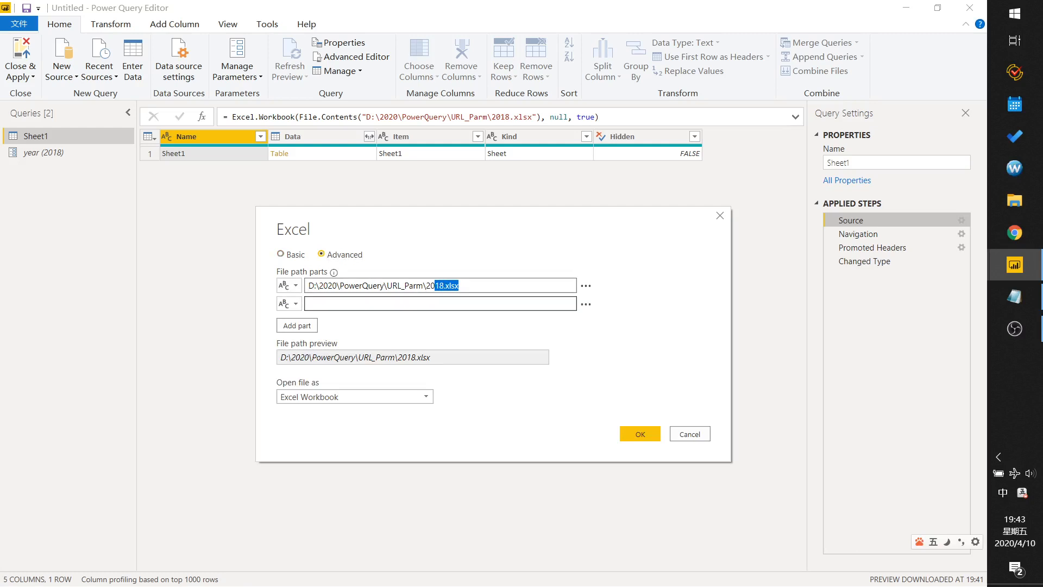
click(426, 285)
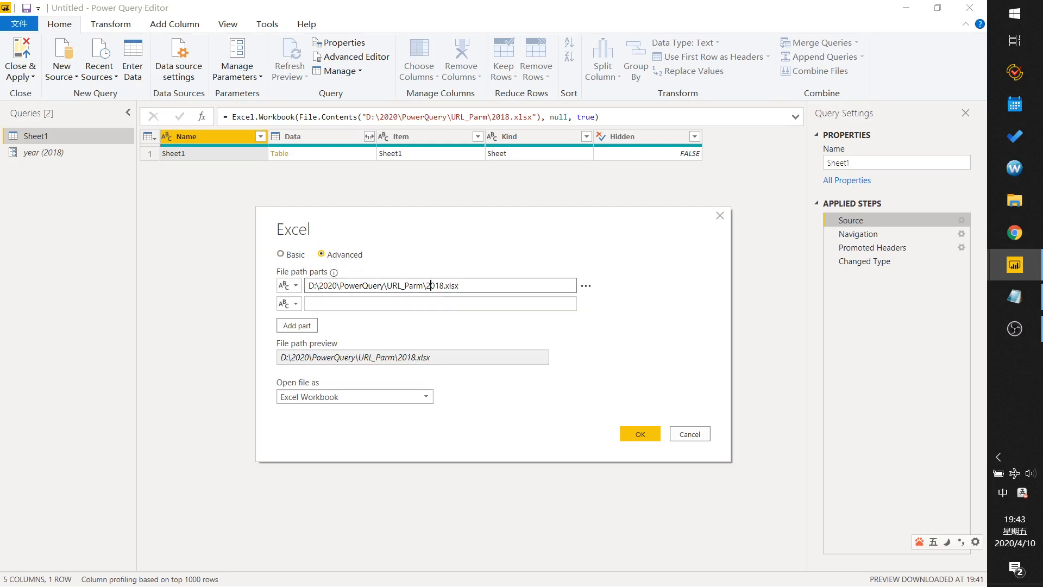
mouse_move(427, 286)
mouse_down()
mouse_move(444, 285)
mouse_move(433, 289)
mouse_up()
key(BackSpace)
Set the second path part to the year parameter, add a third part .xlsx, and apply the source change.
click(289, 303)
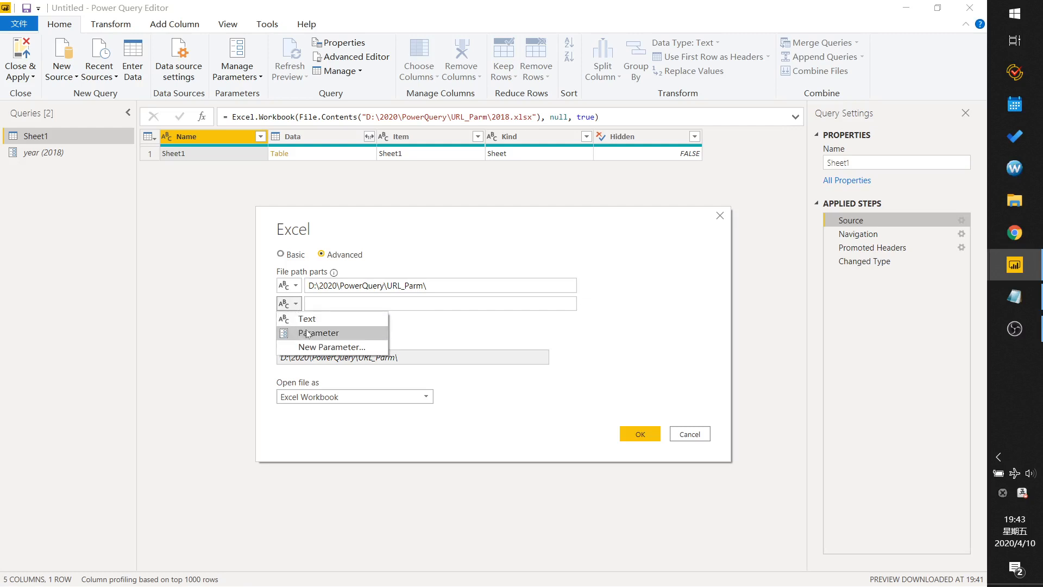
click(307, 333)
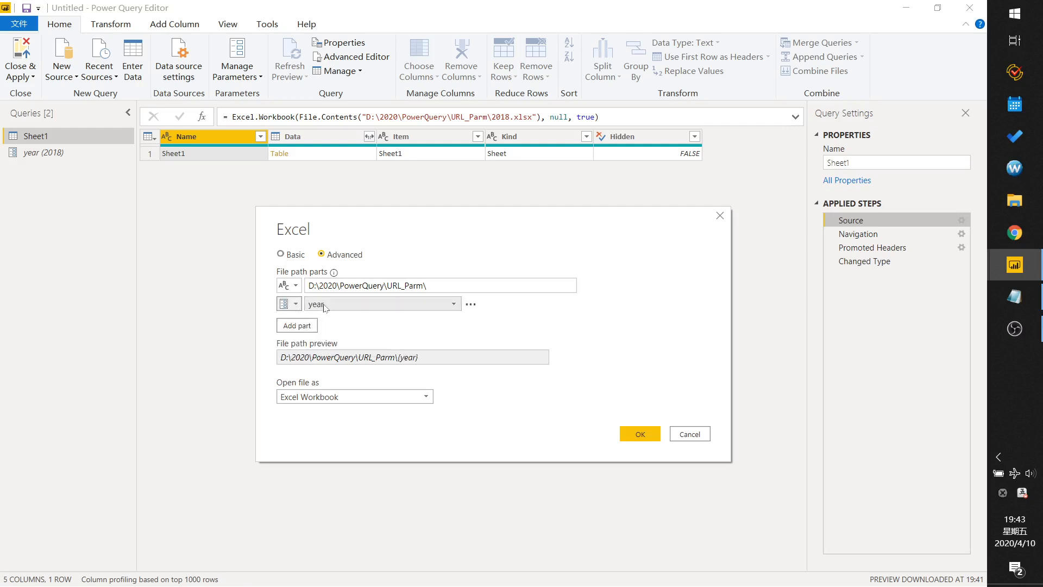
click(299, 328)
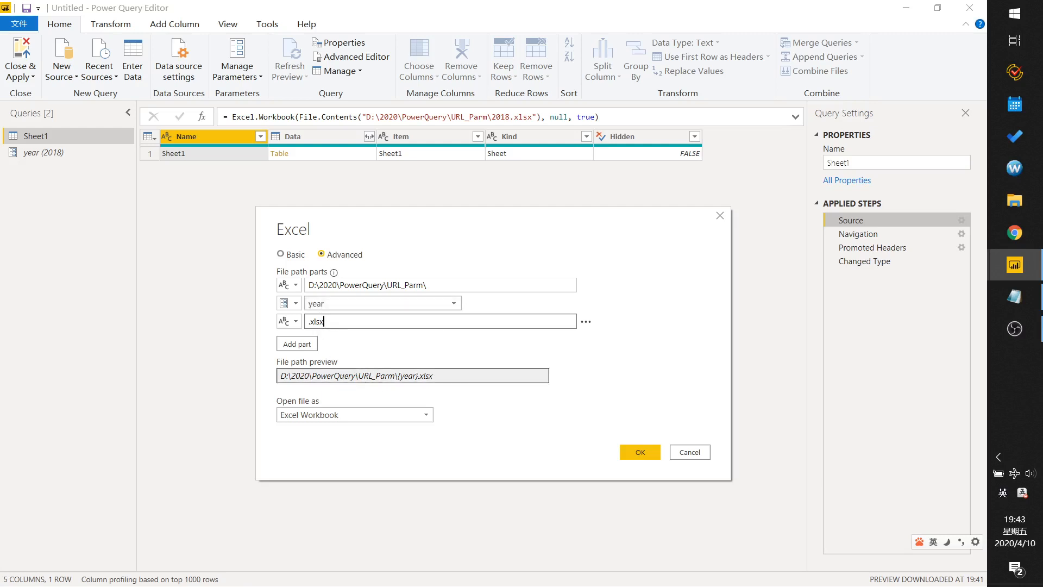
click(640, 452)
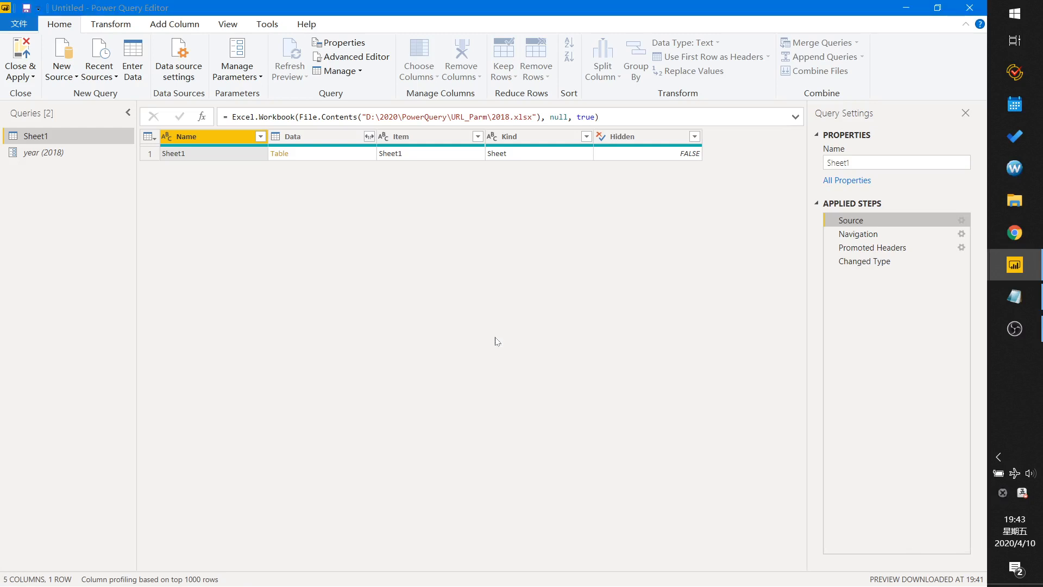
Return to the Changed Type step and close and apply the query changes.
click(864, 261)
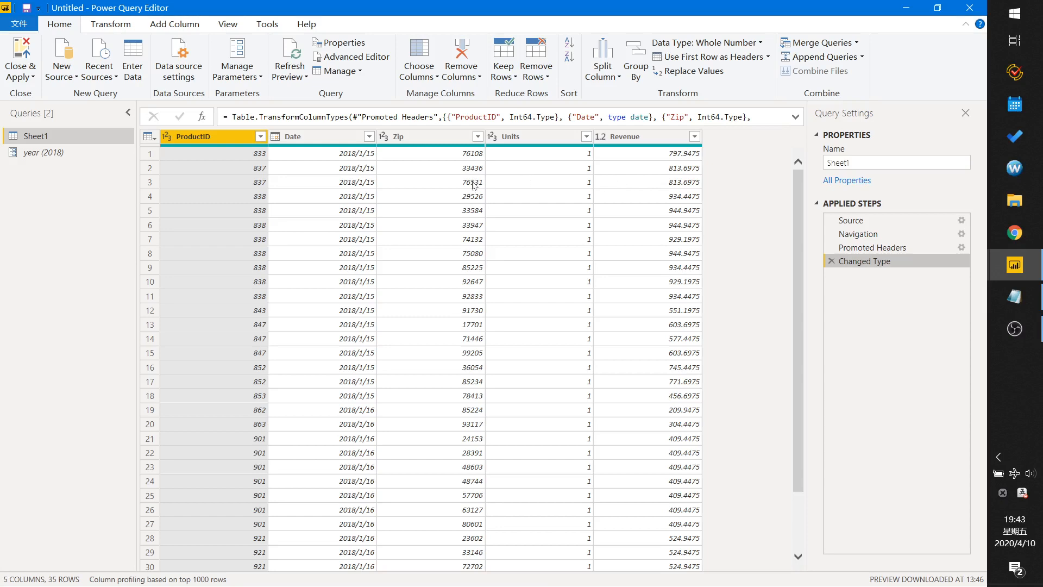
click(22, 56)
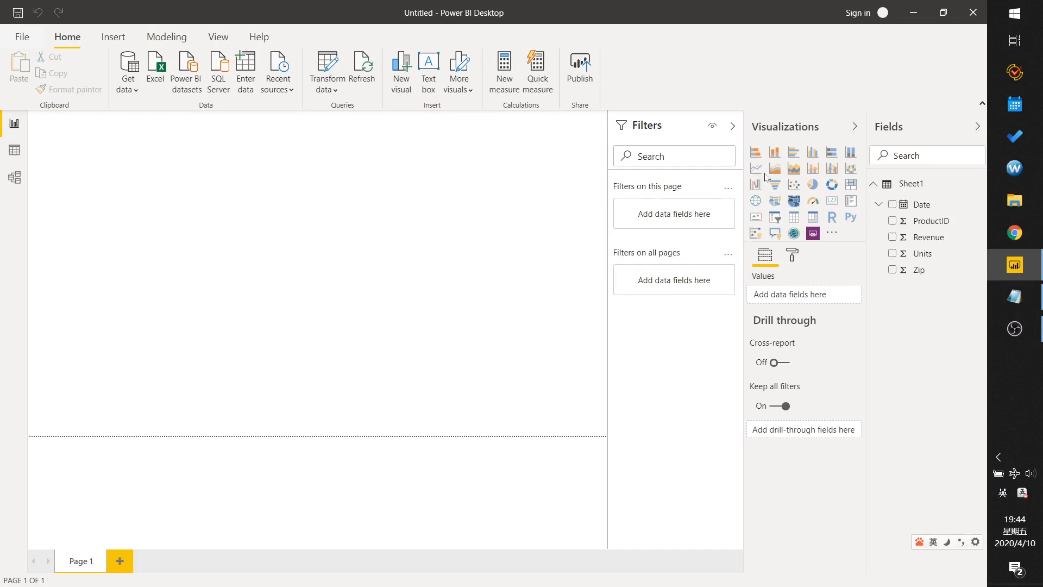
Add a donut chart on the report page with ProductID as legend and Revenue as values.
click(835, 190)
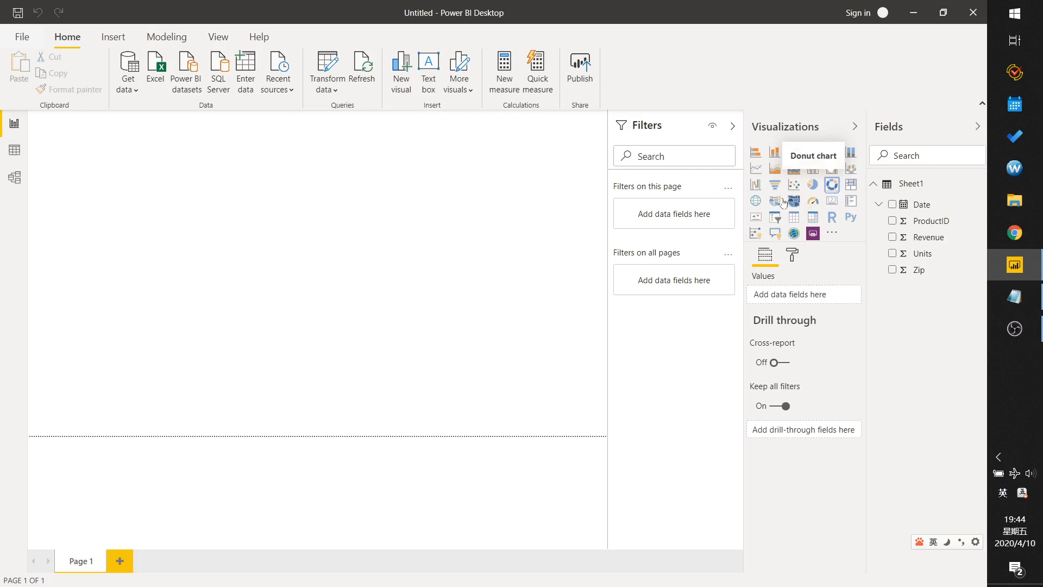
drag(155, 235, 374, 378)
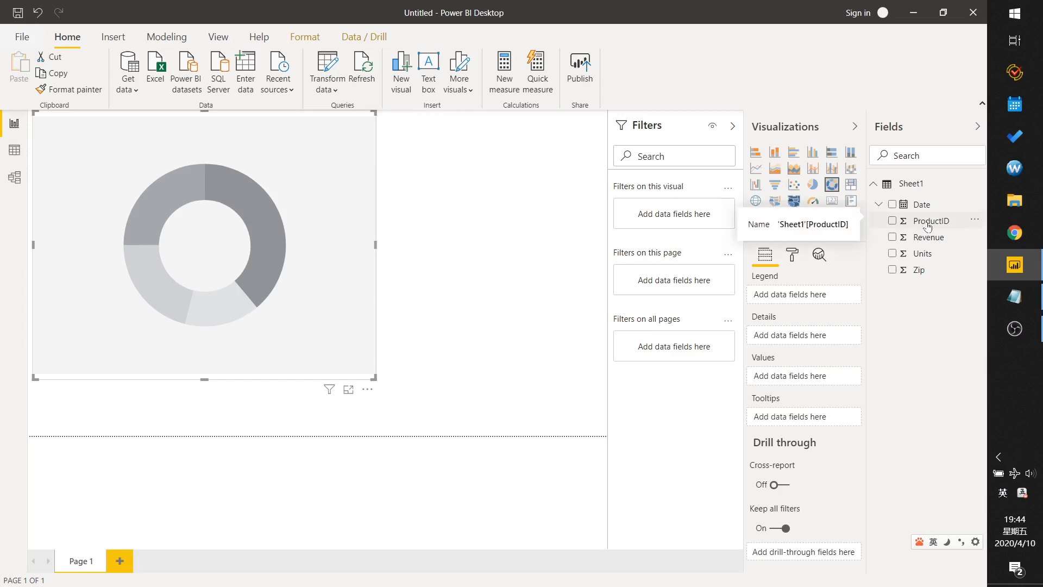
drag(927, 227, 804, 300)
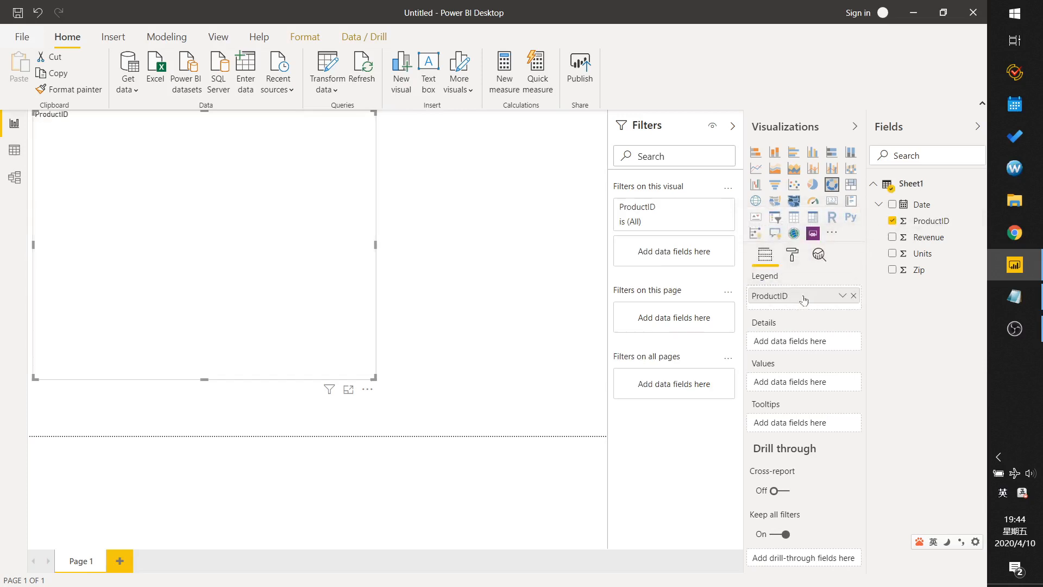
drag(926, 239, 805, 395)
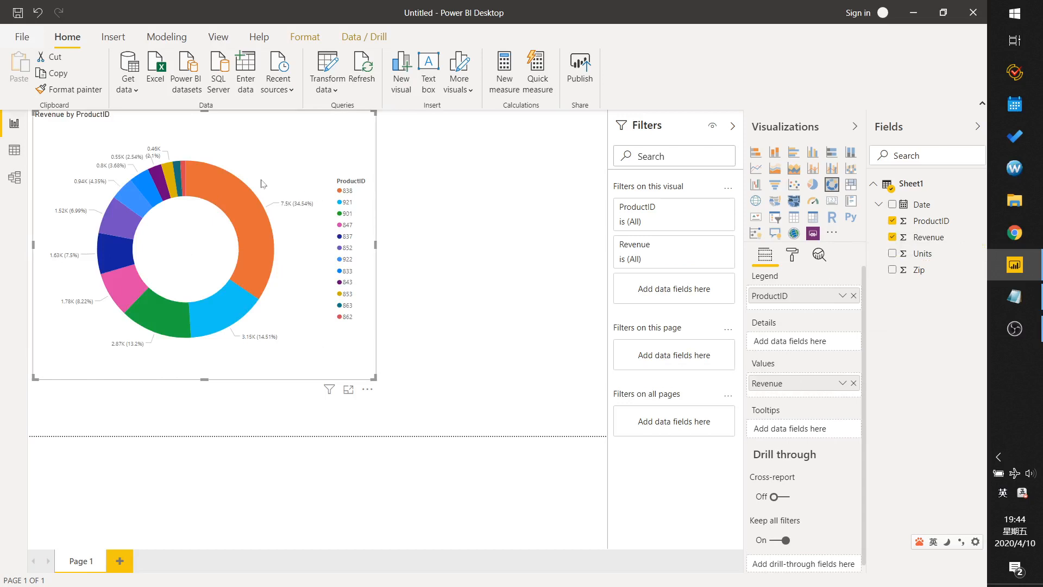
Edit the year parameter's value from the report view and confirm.
click(328, 93)
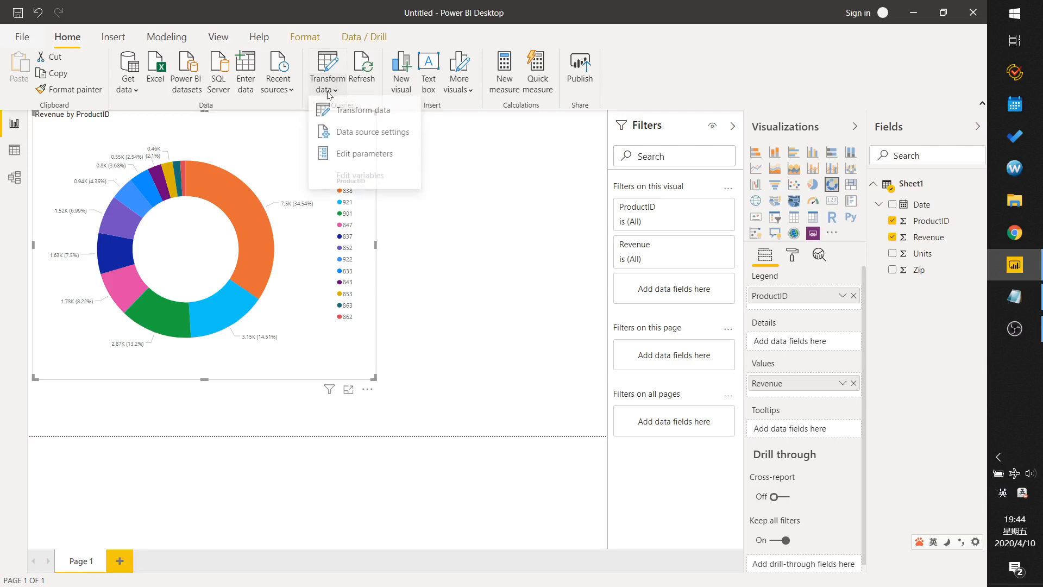
click(358, 156)
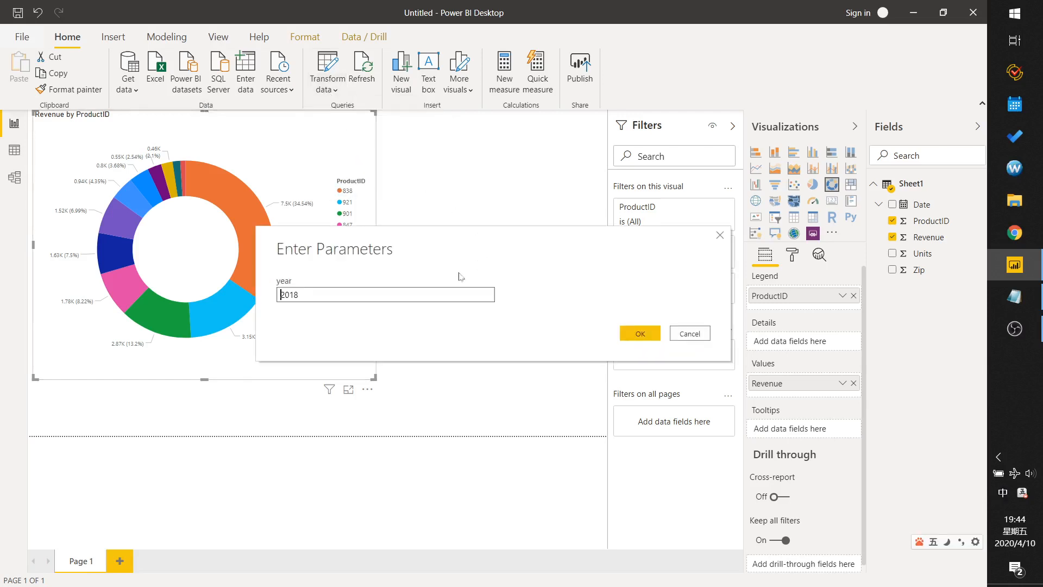
click(319, 296)
click(640, 333)
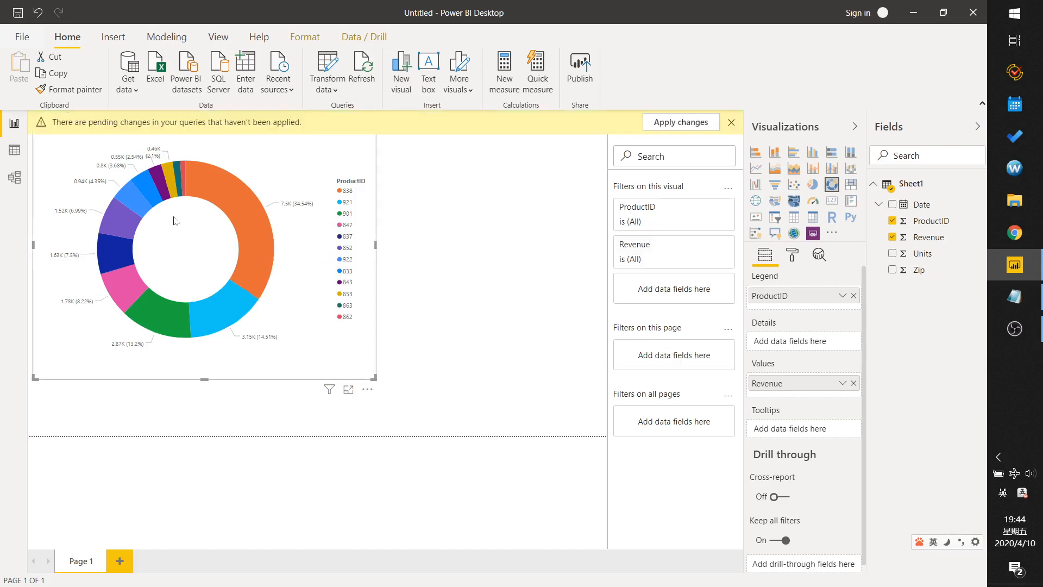
Apply the pending query changes and enlarge the donut chart slightly.
click(683, 125)
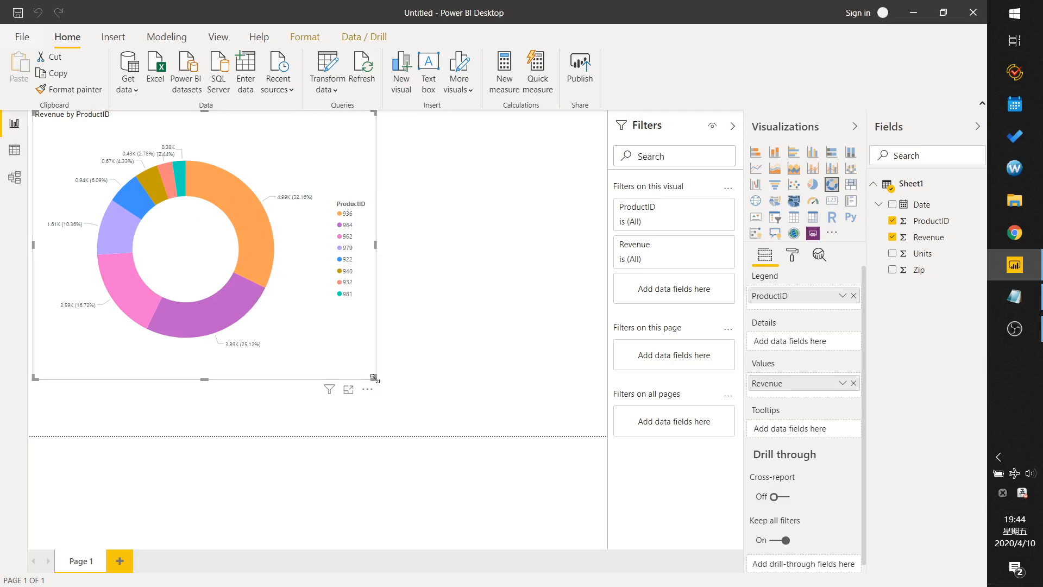
drag(375, 378, 395, 405)
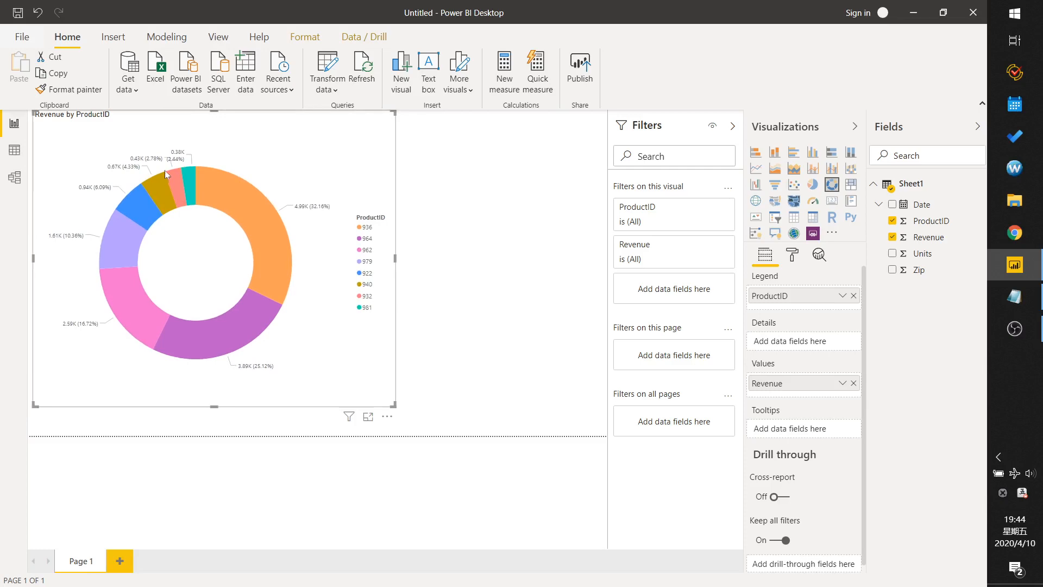
Export the report as a Power BI template with the description "get Orders by year".
click(22, 39)
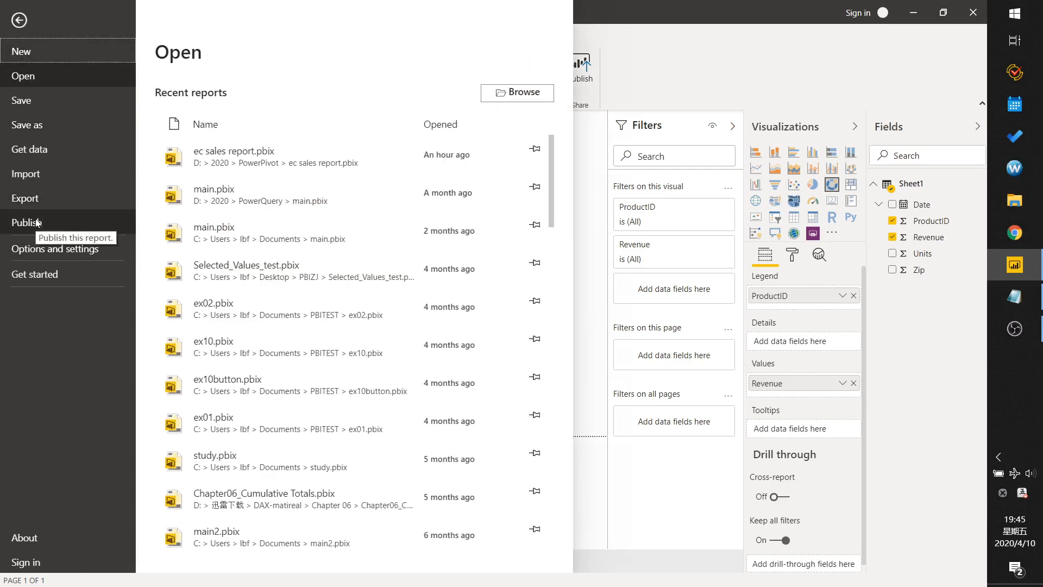
click(30, 199)
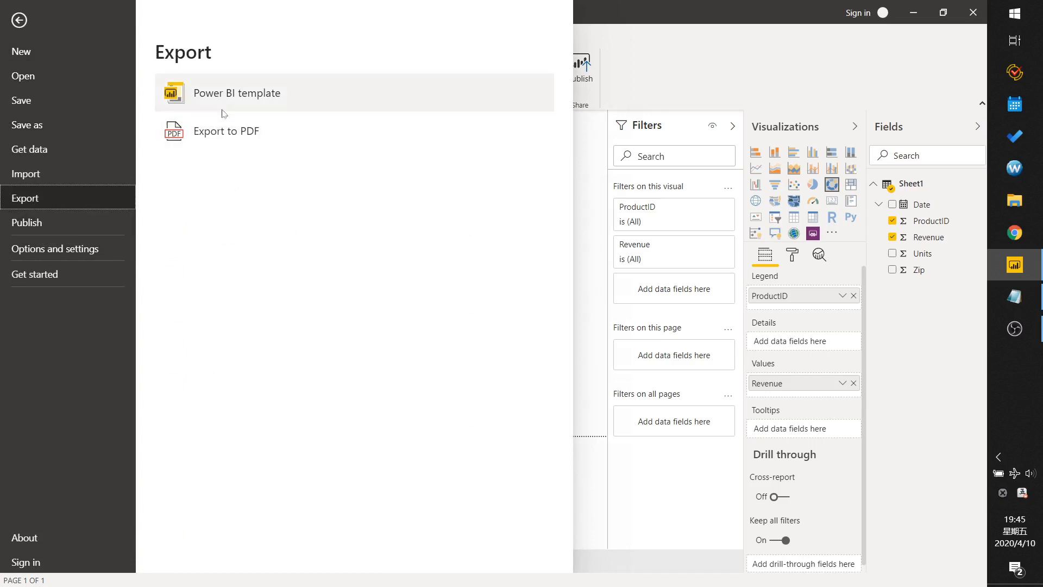
click(258, 97)
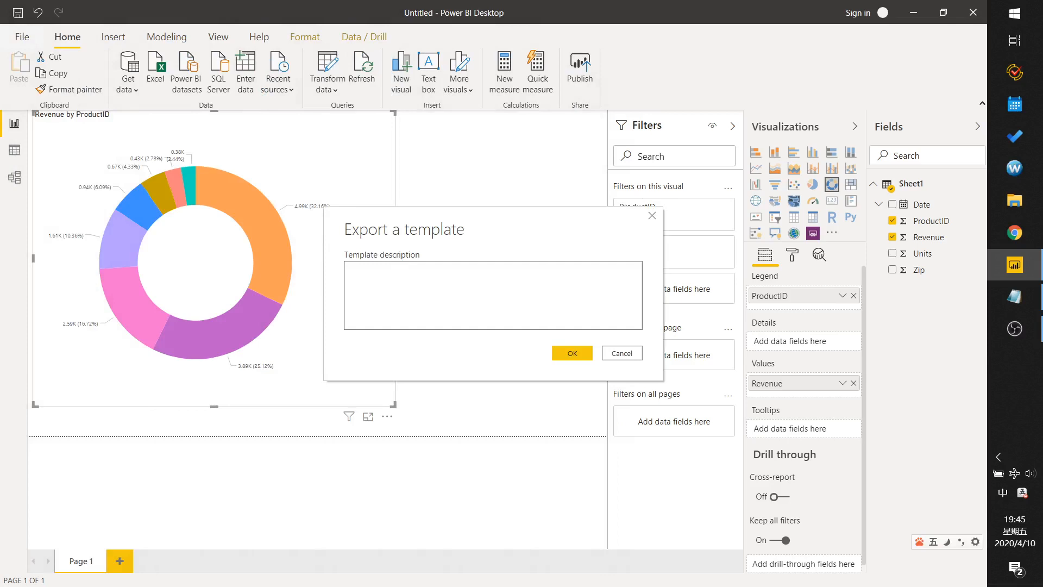
text(get)
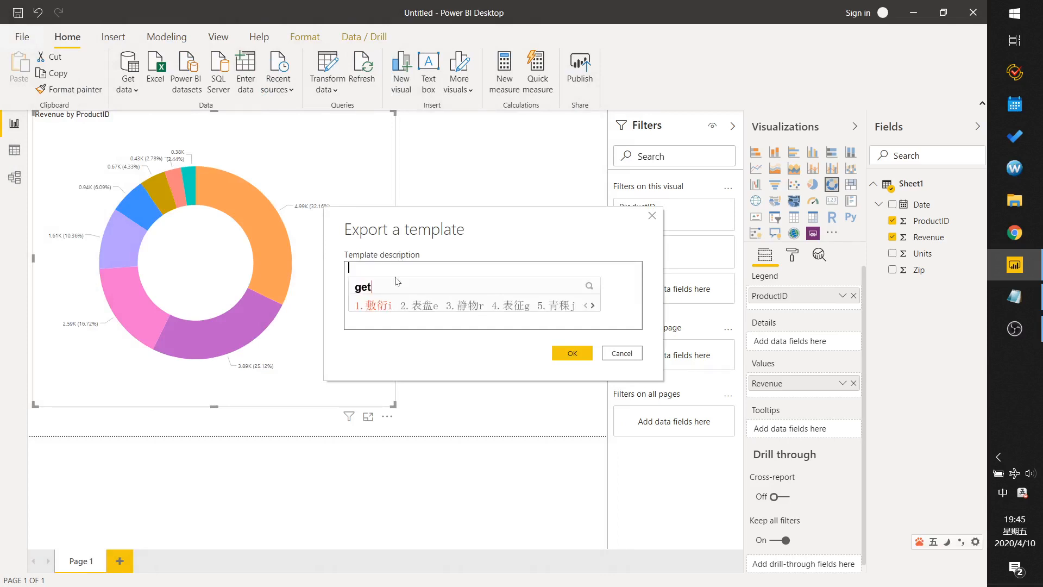
key(shift)
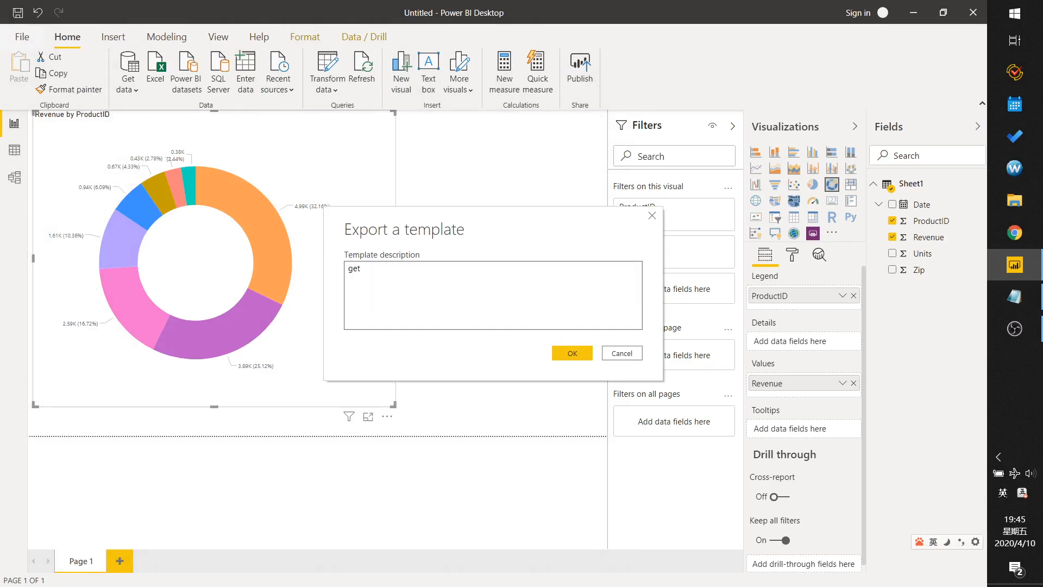
text(Orders by year)
click(565, 353)
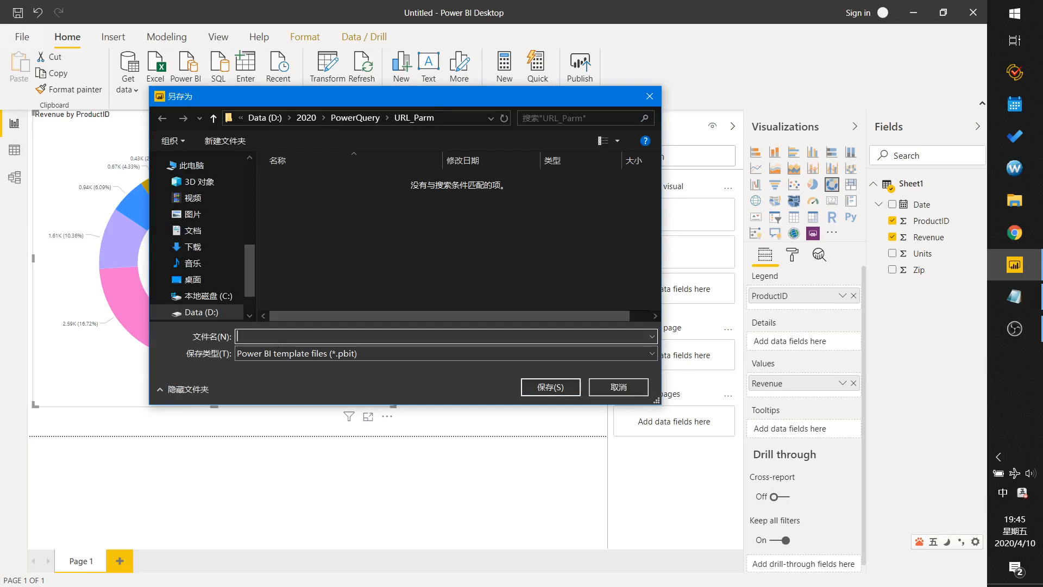
Save the template as getOrders in the URL_Parm folder.
text(getOrder)
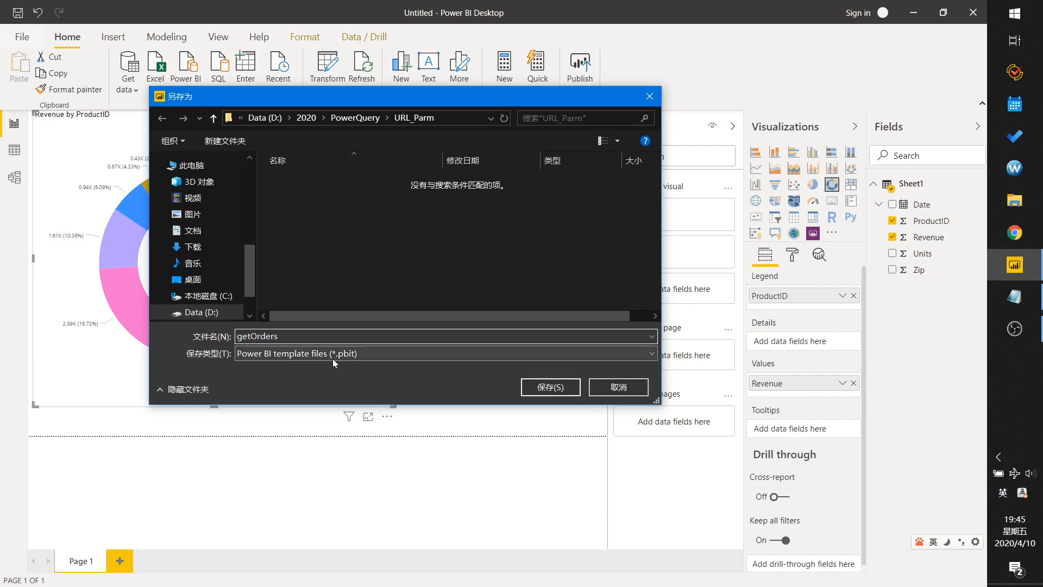
text(s)
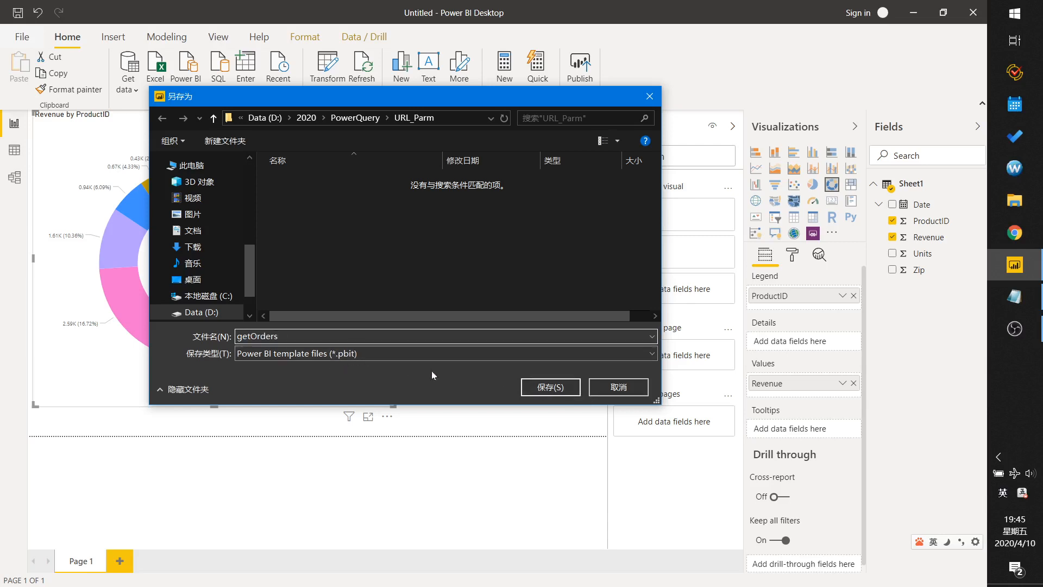
click(555, 389)
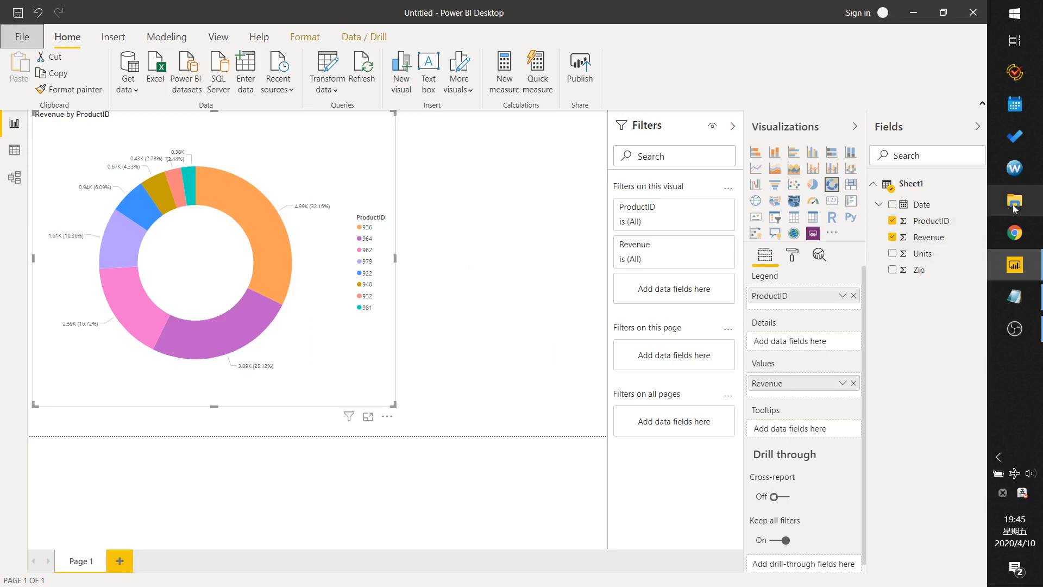
Open getOrders.pbit from the D:\2020\PowerQuery\URL_Parm folder and load it with year 2018.
click(1014, 204)
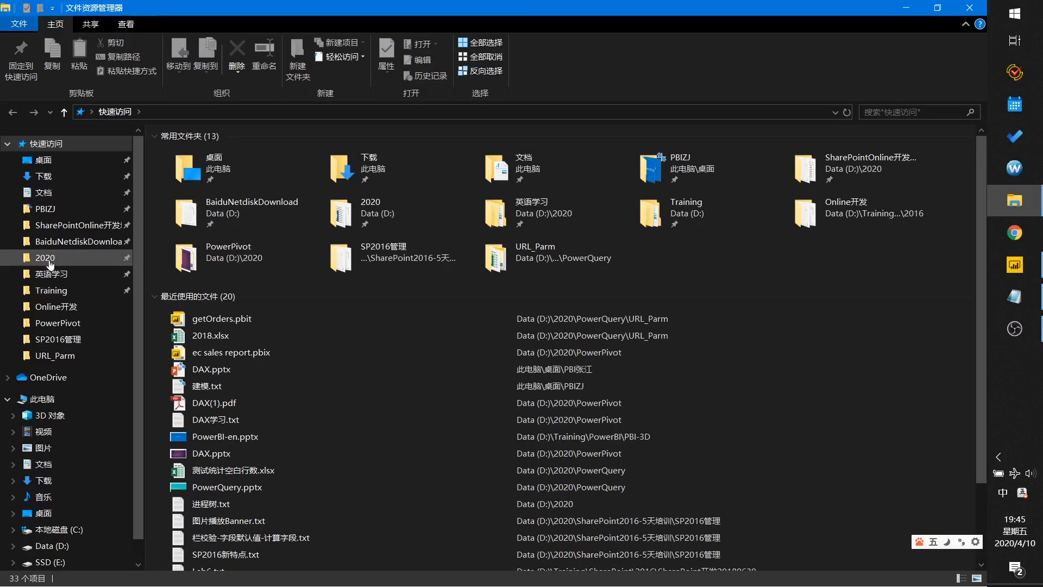
click(45, 257)
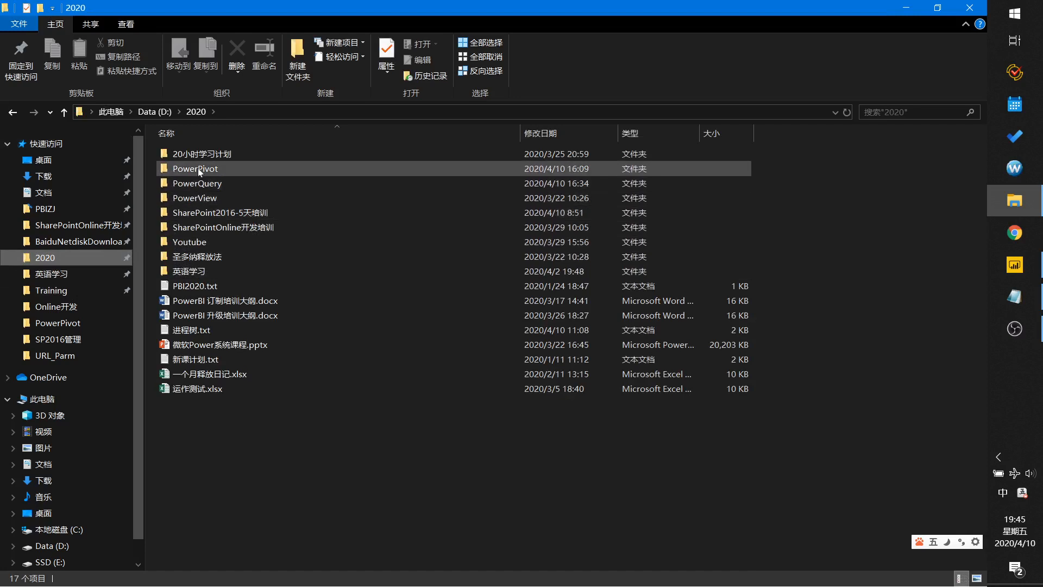
double_click(200, 184)
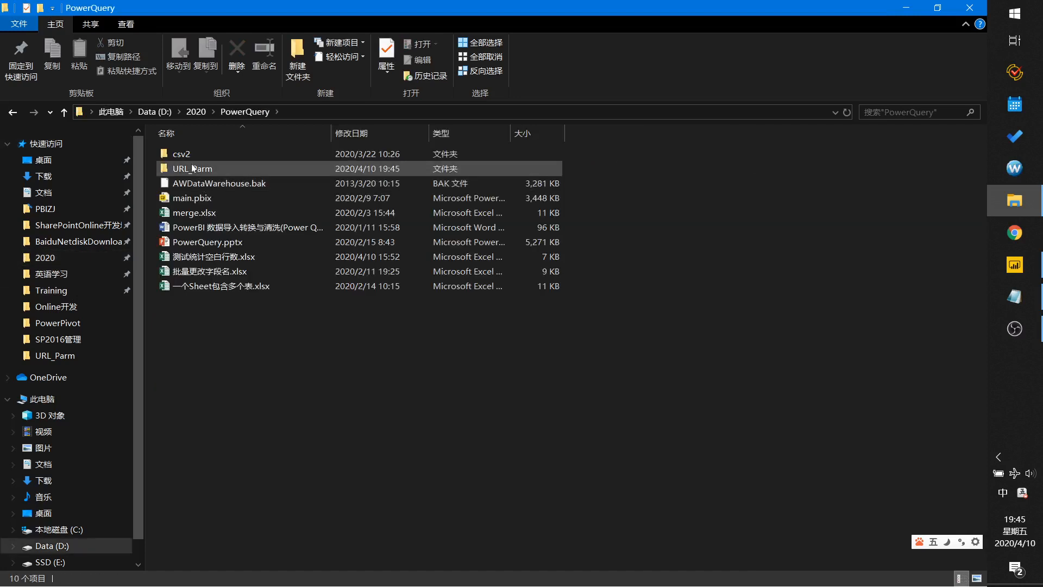
double_click(193, 169)
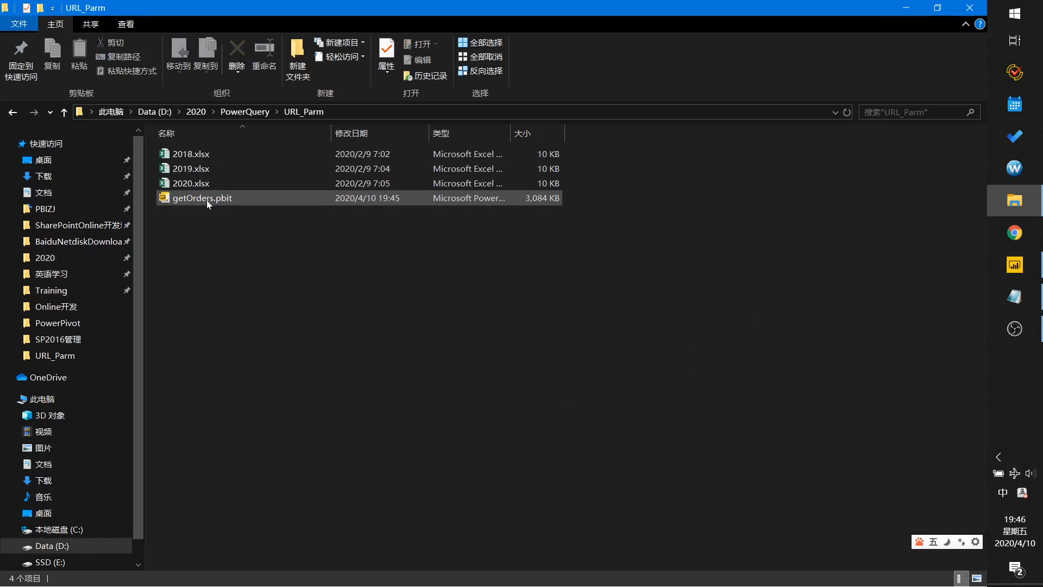
click(199, 199)
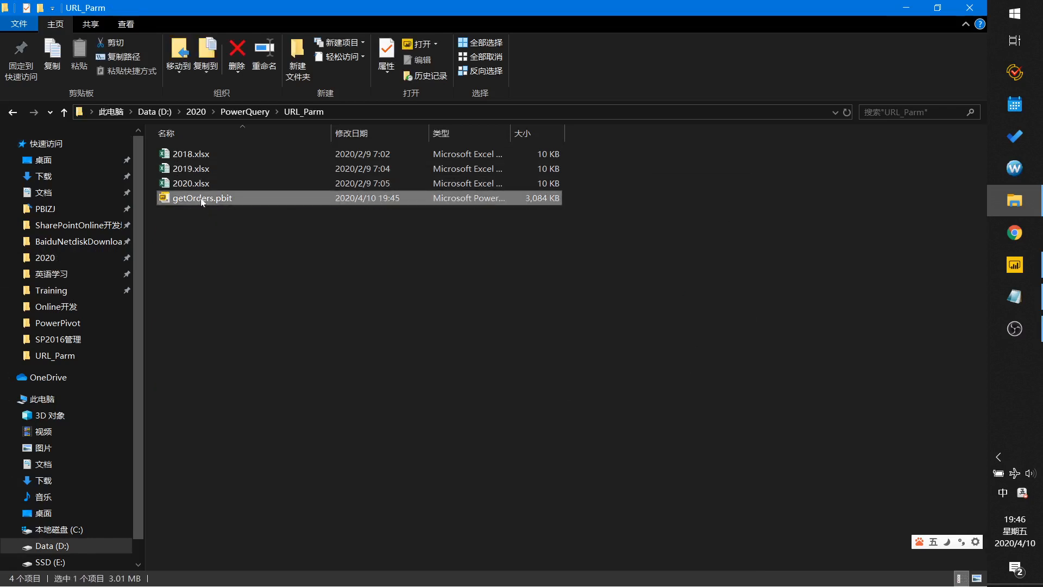
double_click(213, 200)
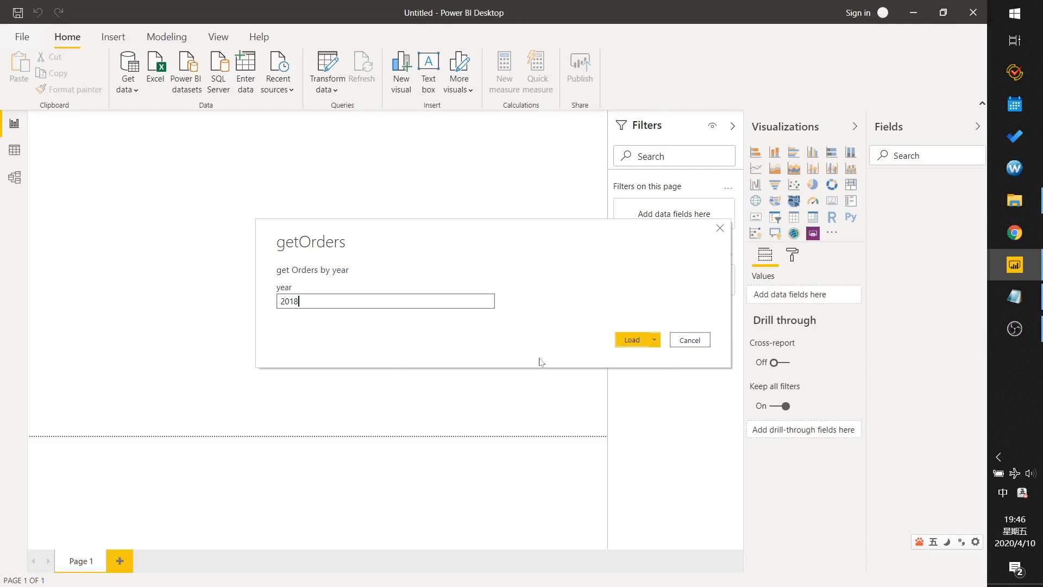
click(636, 341)
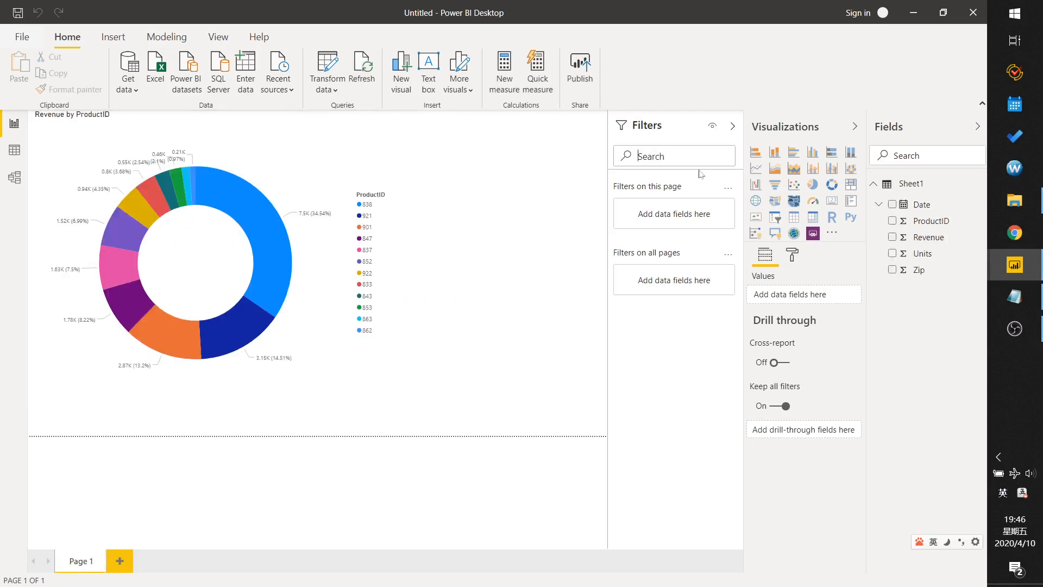
Close the template-based report and open the Power Query editor for the original report.
click(972, 12)
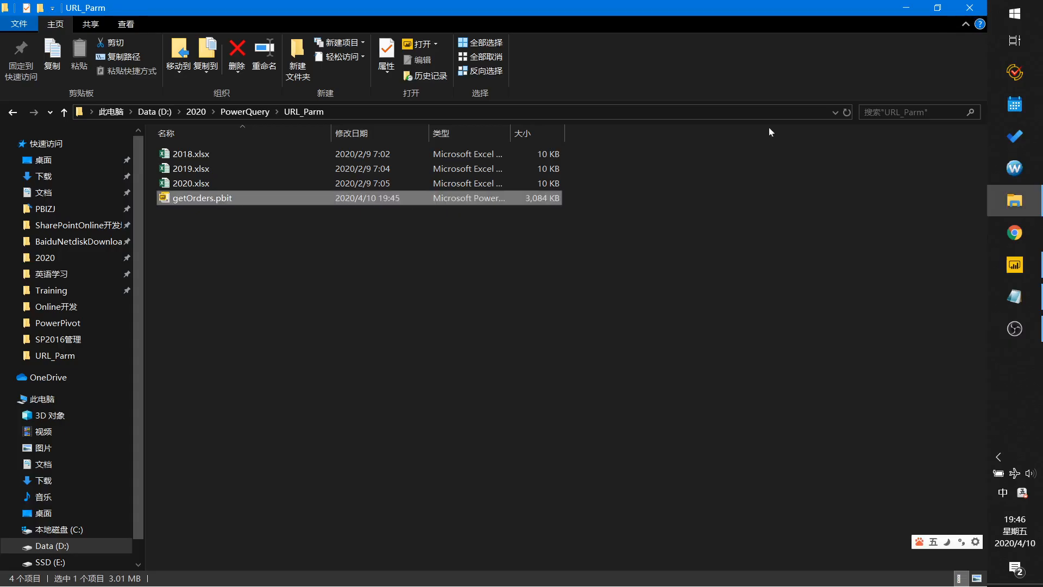
click(1014, 264)
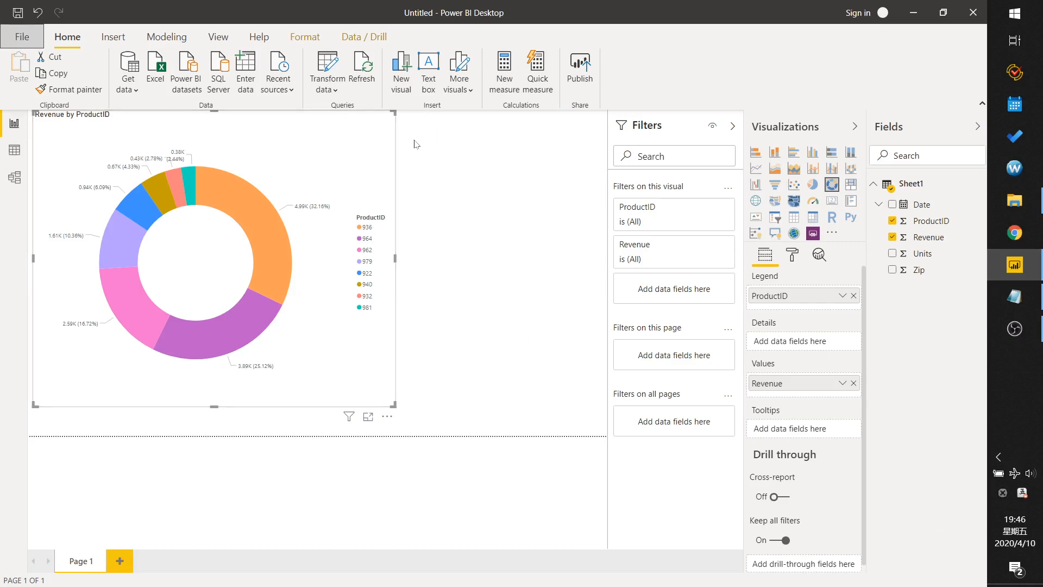
click(328, 91)
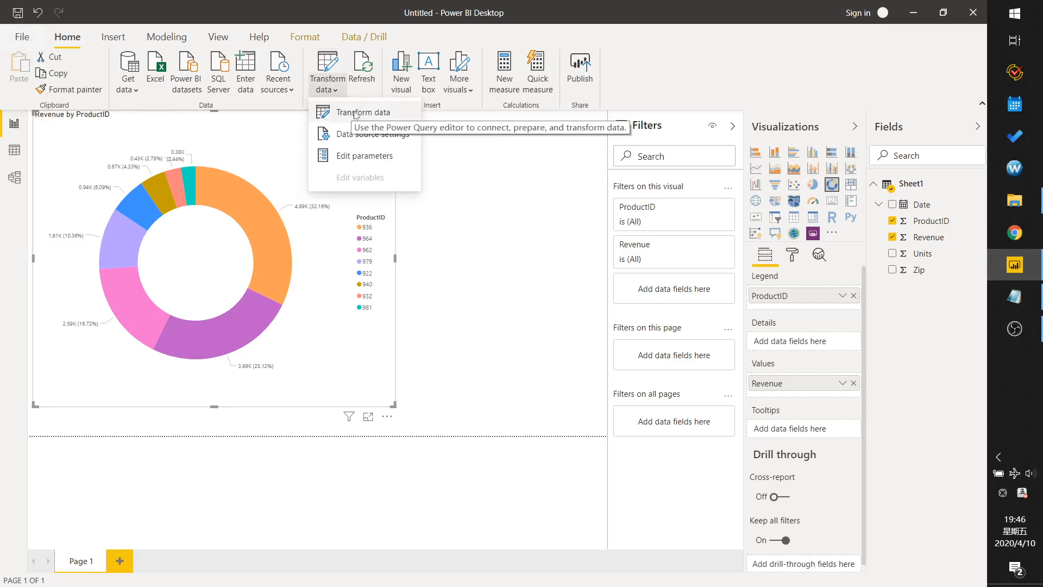
click(357, 113)
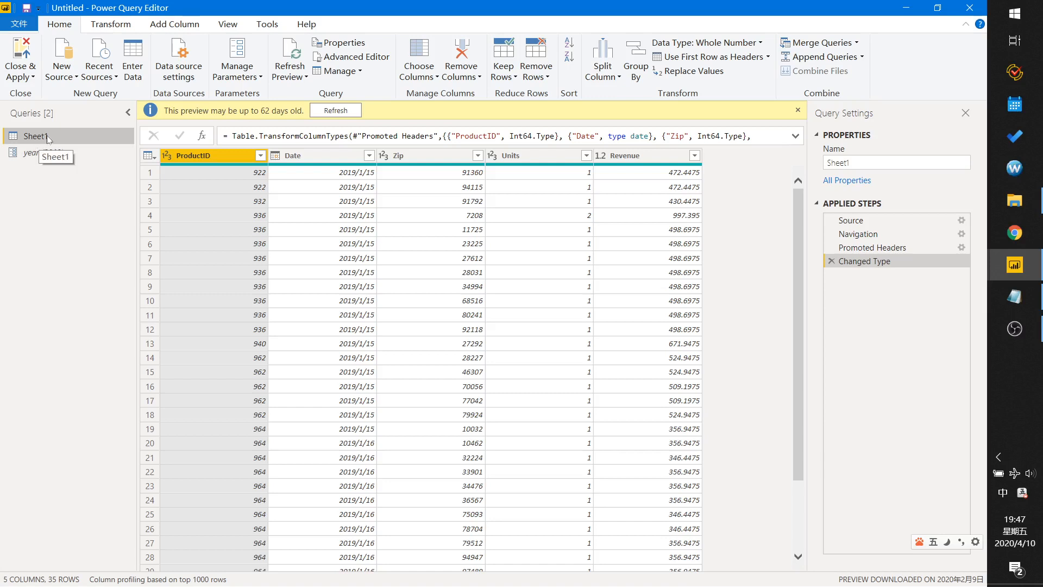
click(1015, 296)
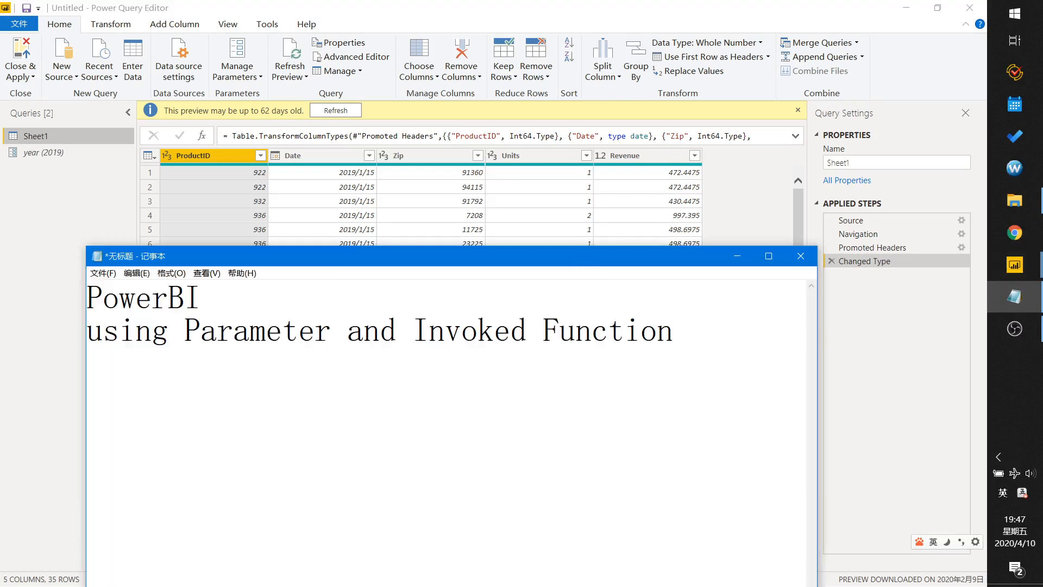
drag(413, 329, 674, 328)
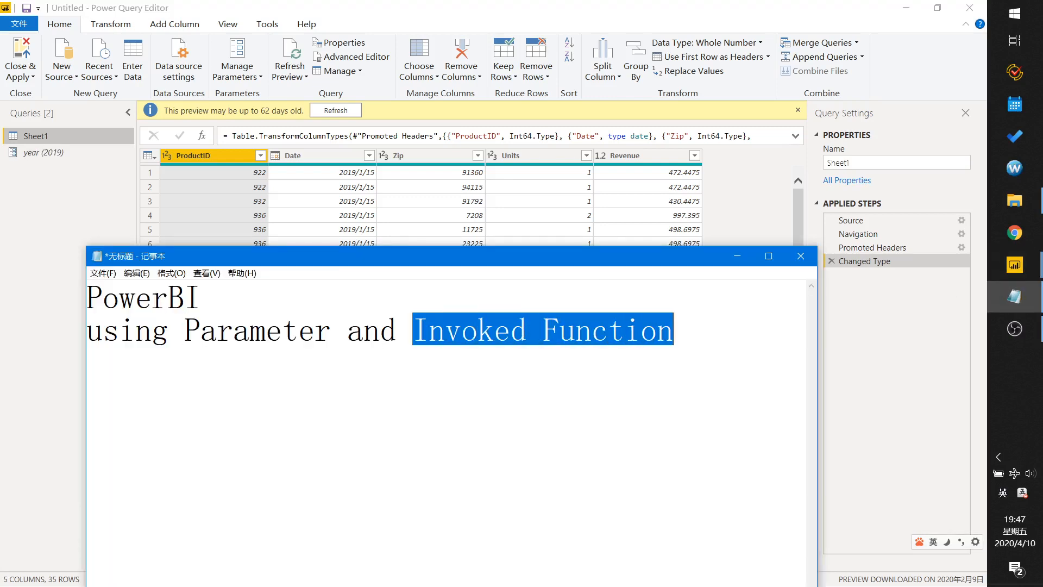
click(737, 256)
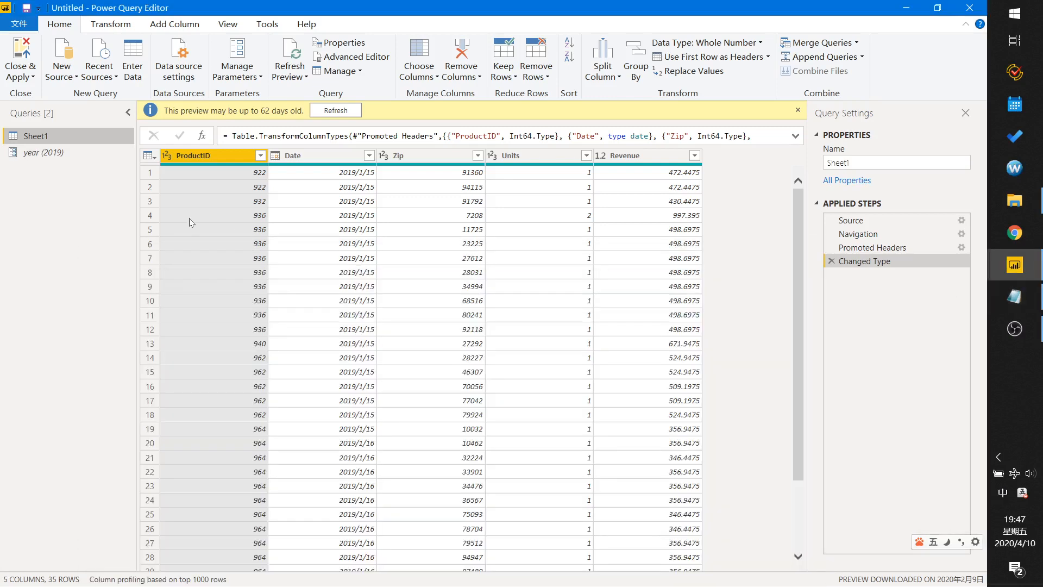
right_click(35, 138)
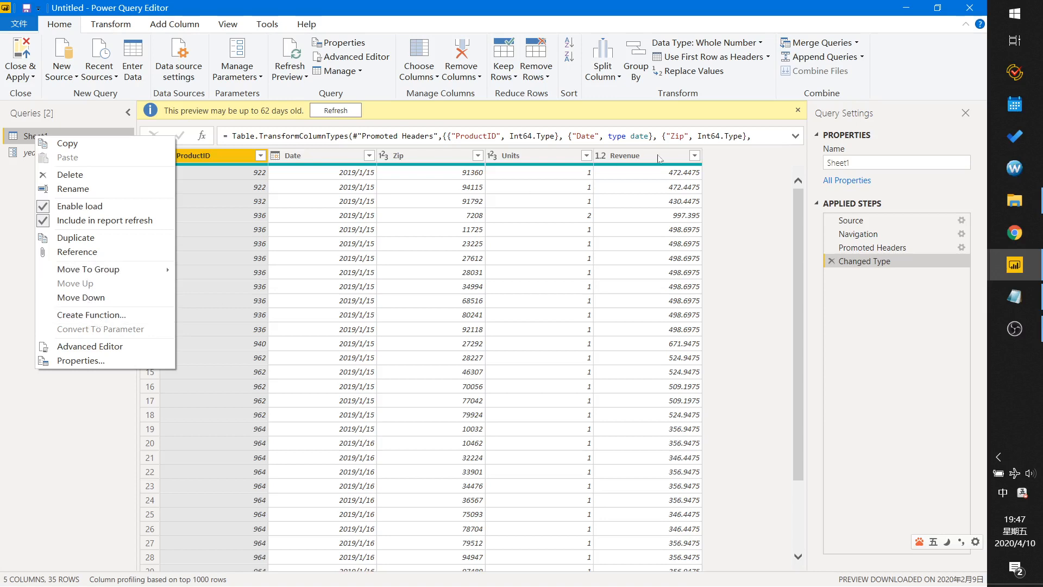
click(720, 163)
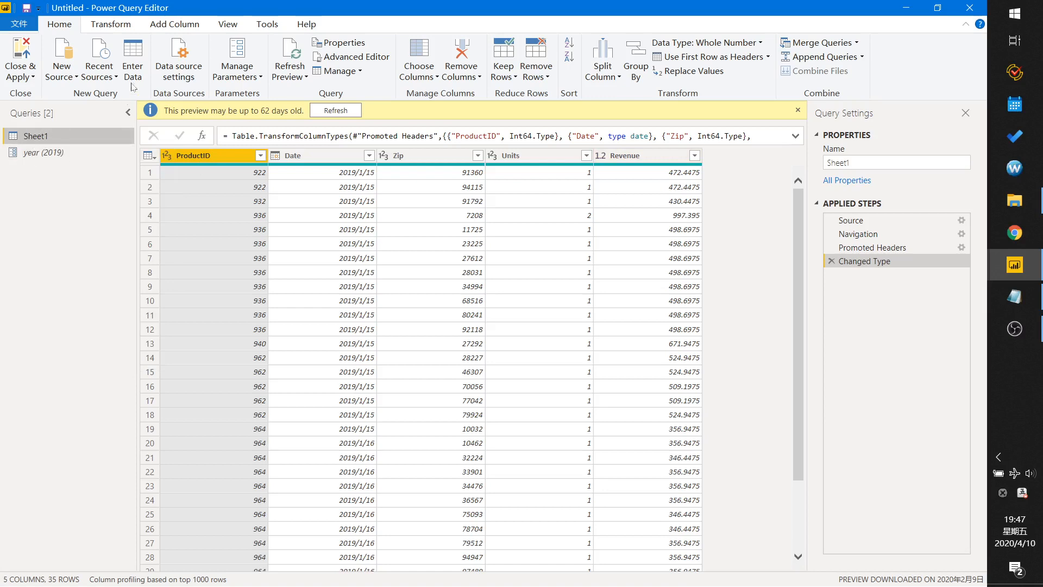
Add a custom column named Year to Sheet1 whose formula is the year parameter.
click(173, 27)
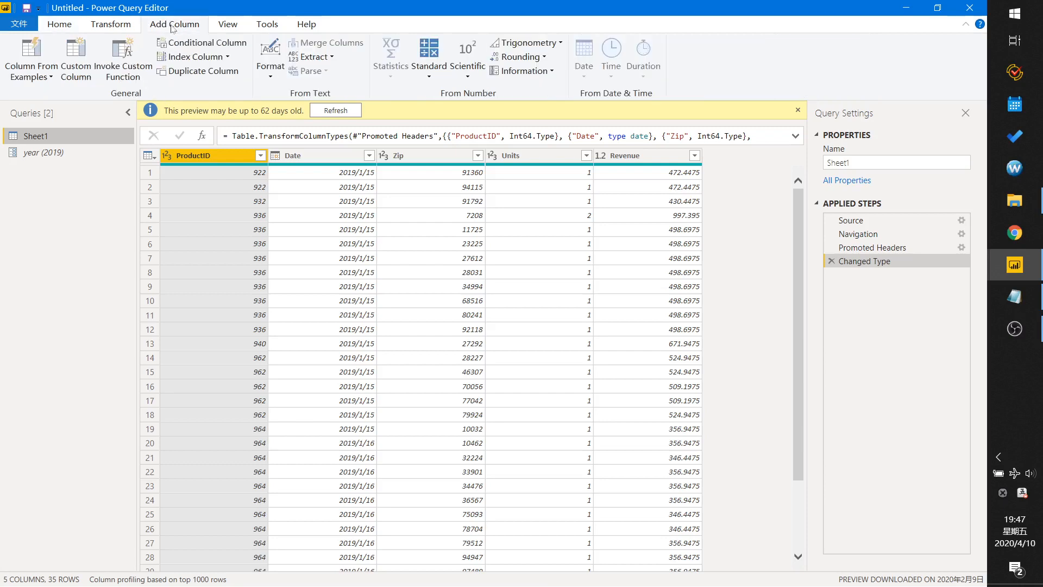
click(79, 59)
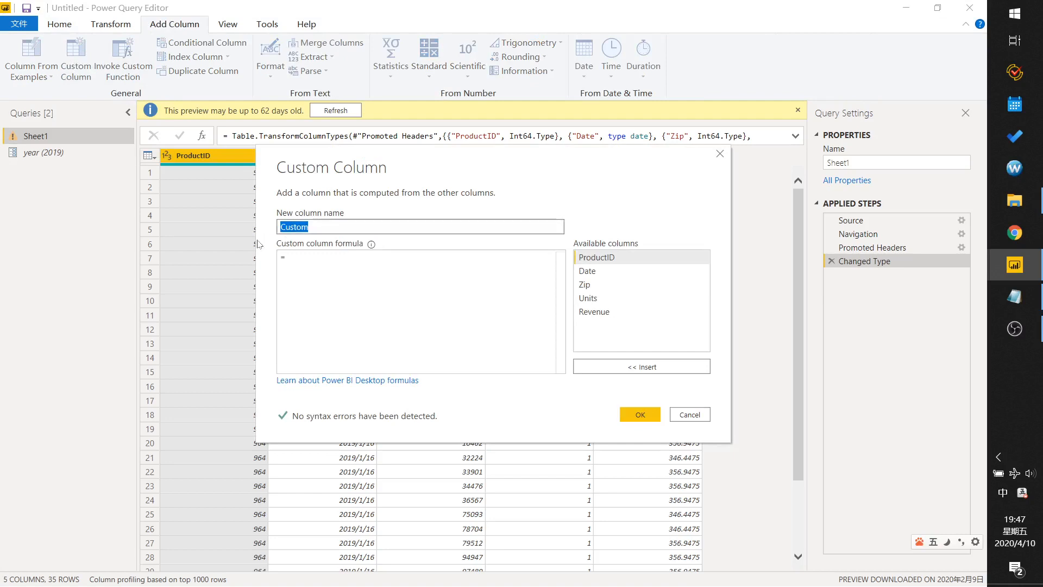
text(Year)
key(shift)
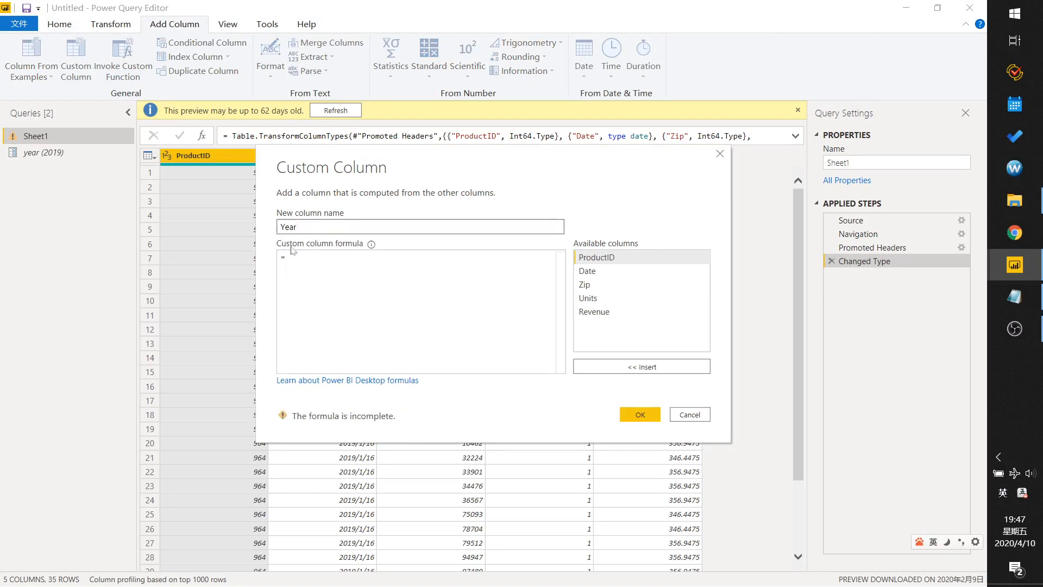
click(289, 257)
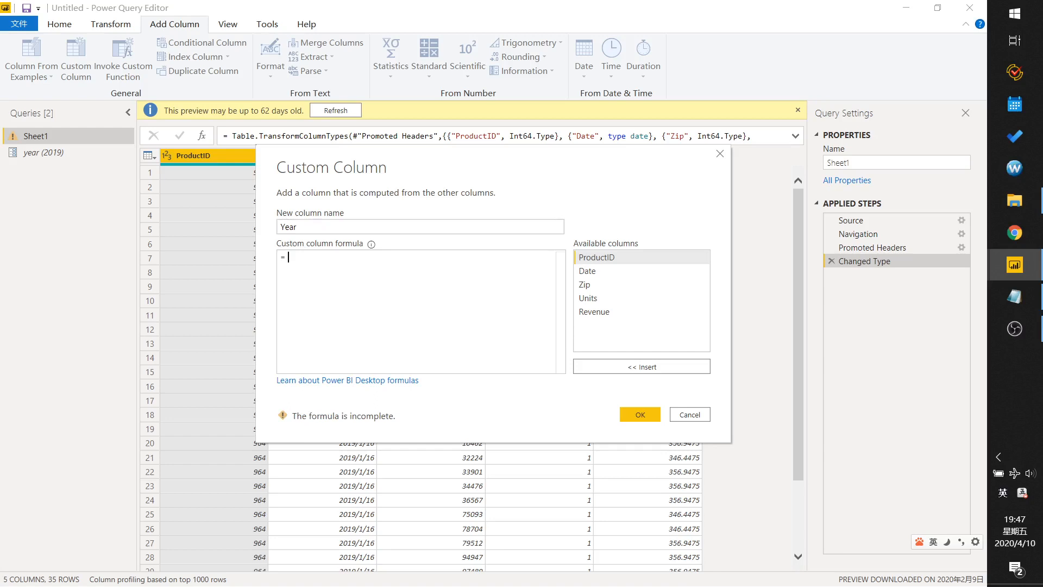
text(year)
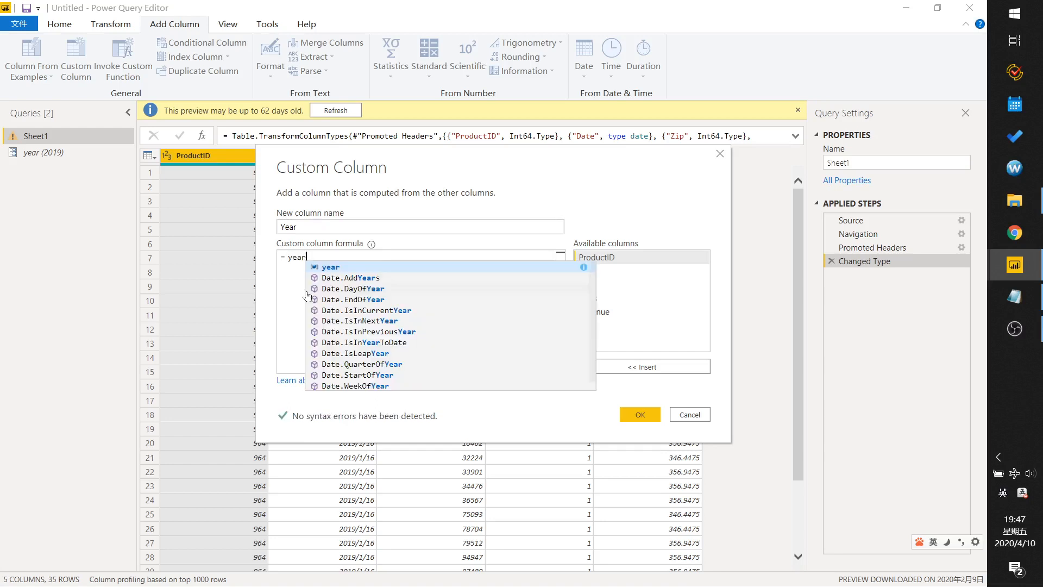
click(330, 269)
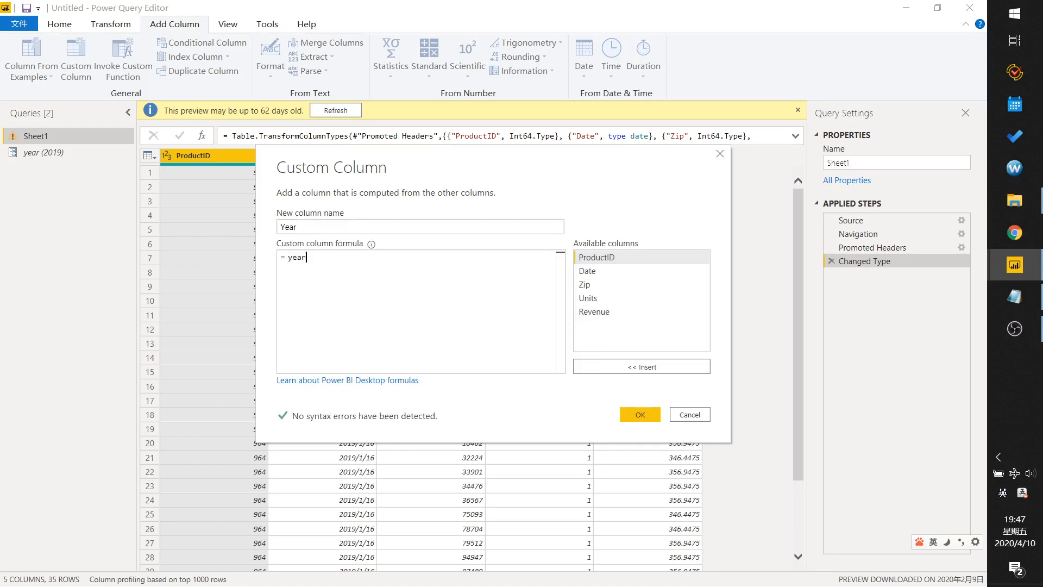
double_click(305, 257)
drag(300, 227, 268, 227)
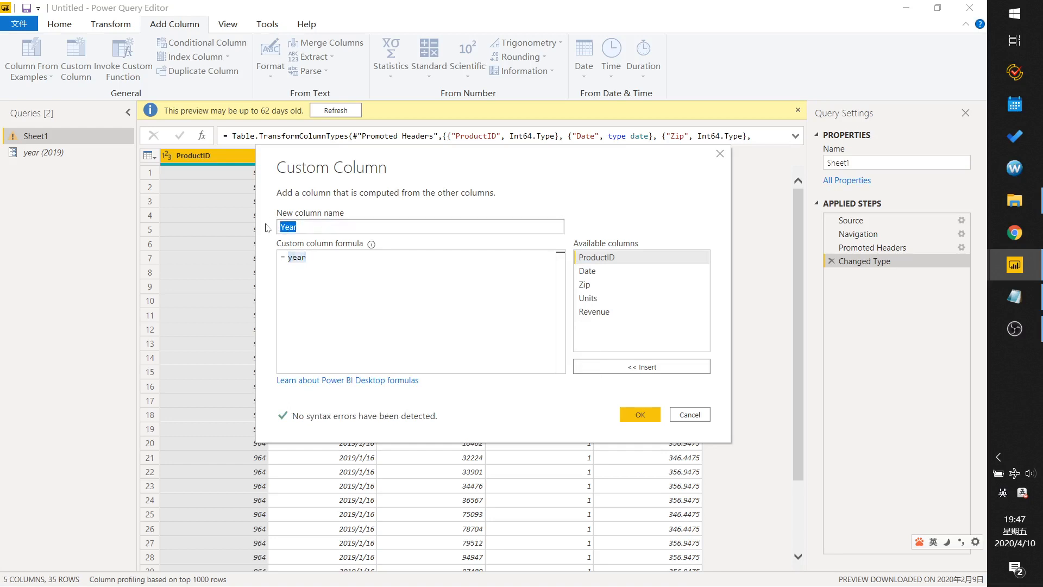
click(630, 415)
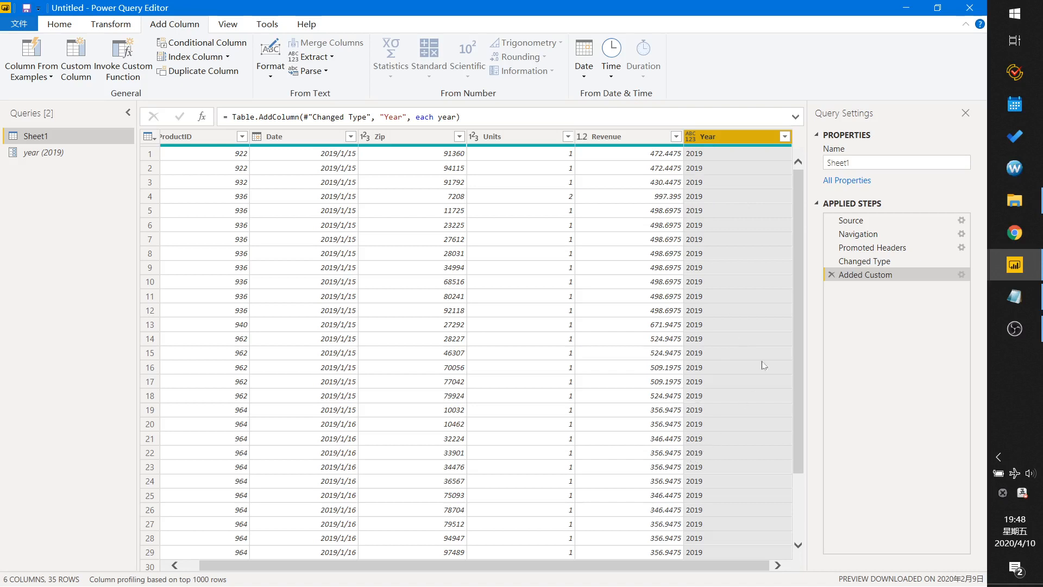
Change the Year column's data type to Text.
drag(798, 276, 798, 249)
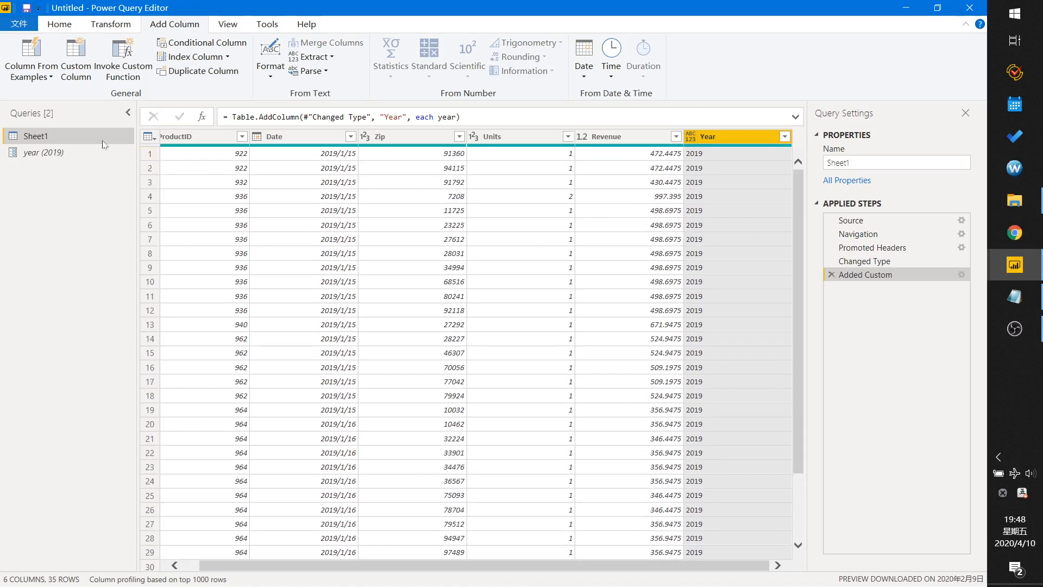
right_click(39, 139)
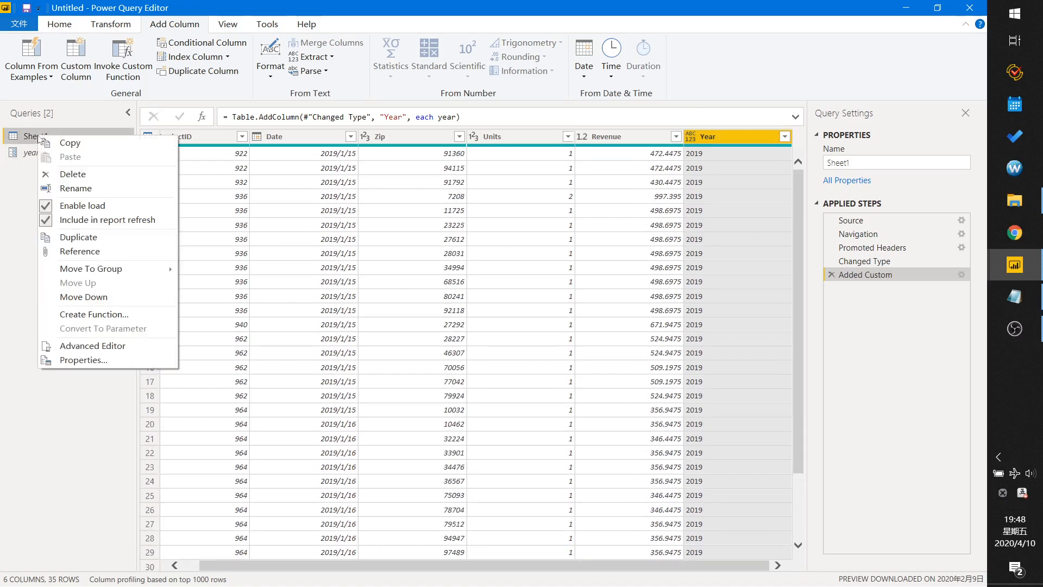
click(690, 138)
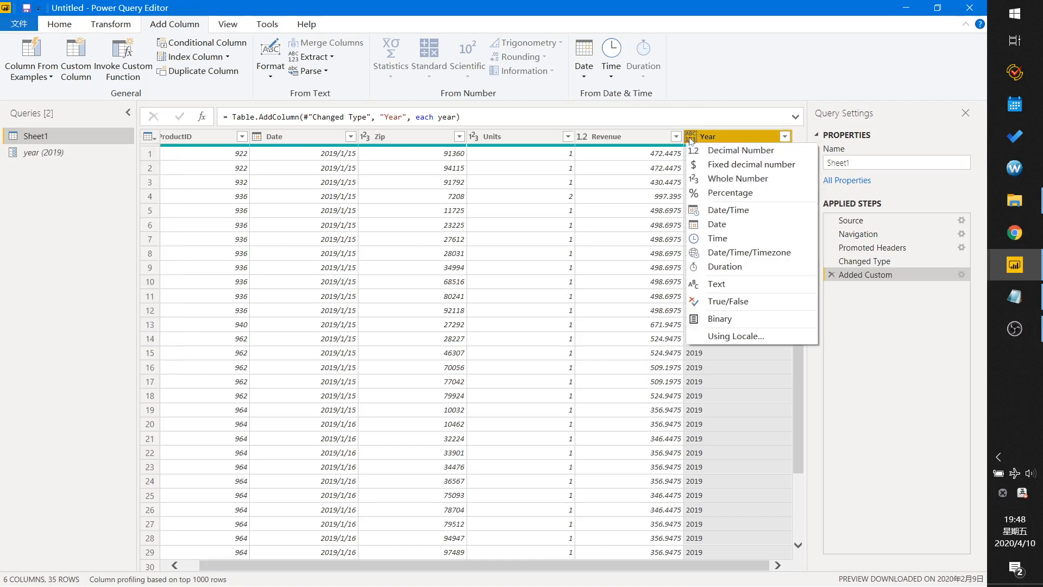
click(715, 285)
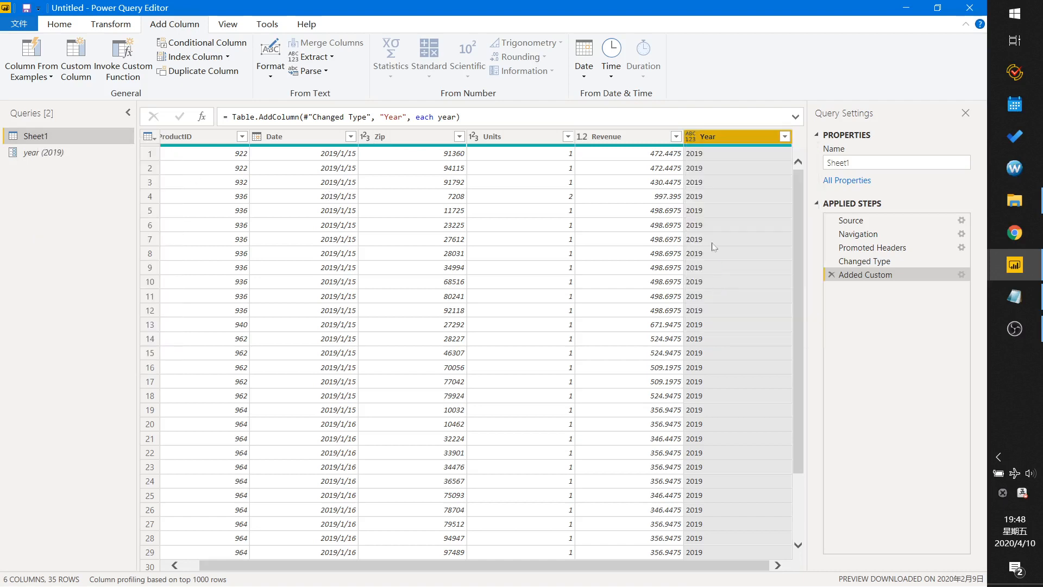
Create a function named getOrdersByYear from the Sheet1 query.
right_click(37, 140)
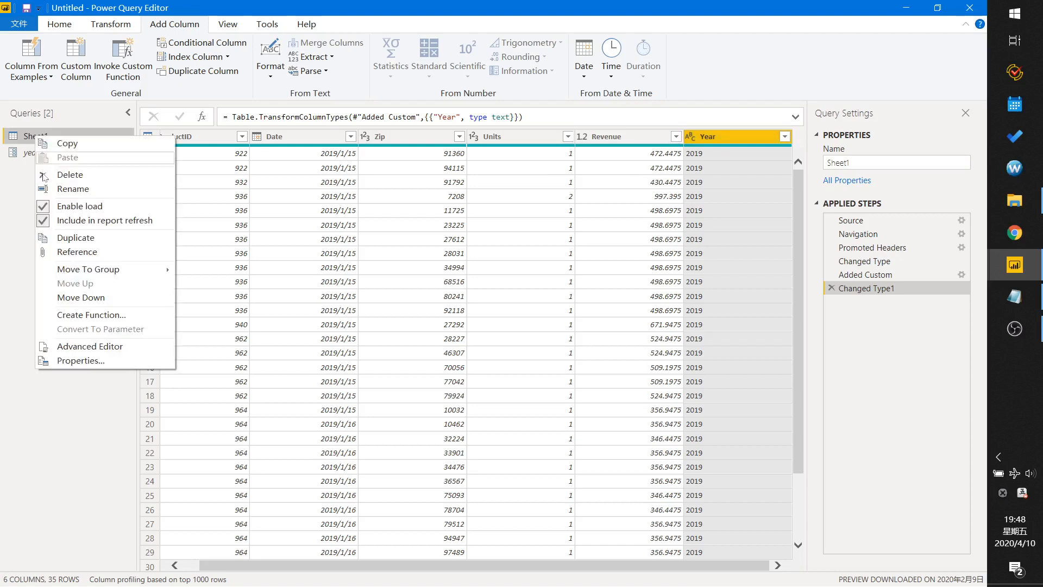
click(91, 315)
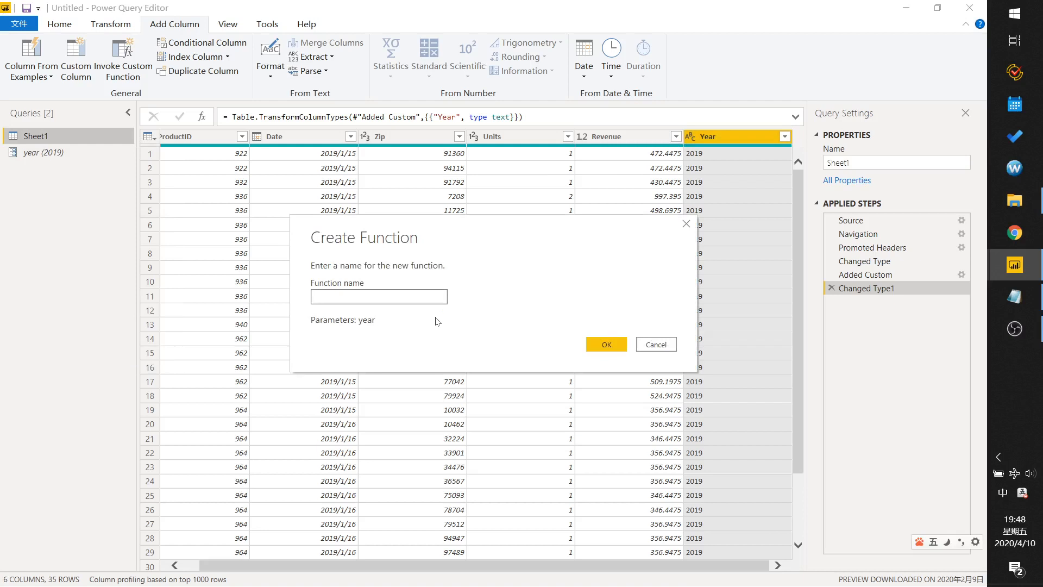
text(get)
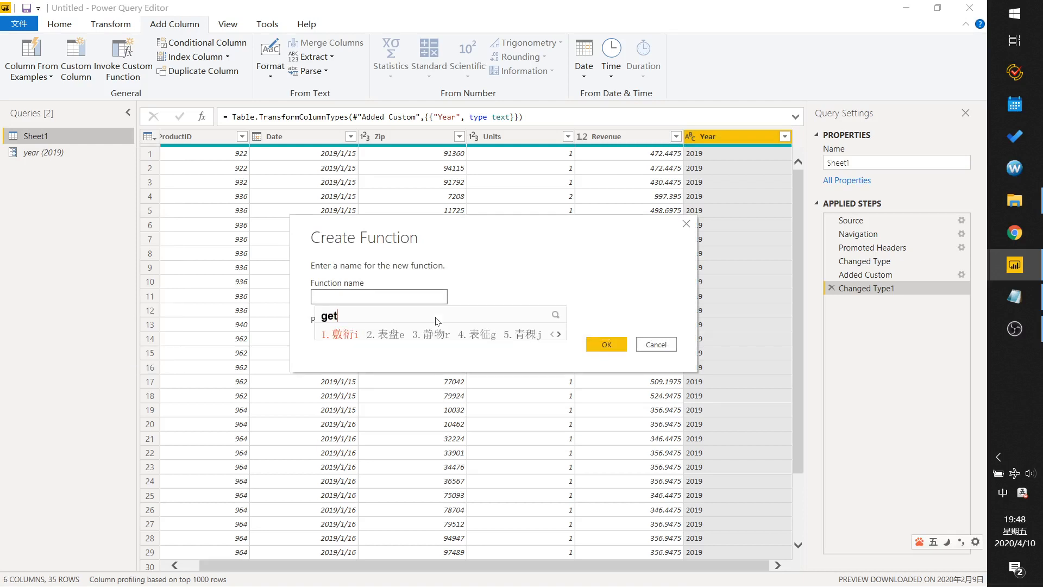
key(shift)
text(Orders)
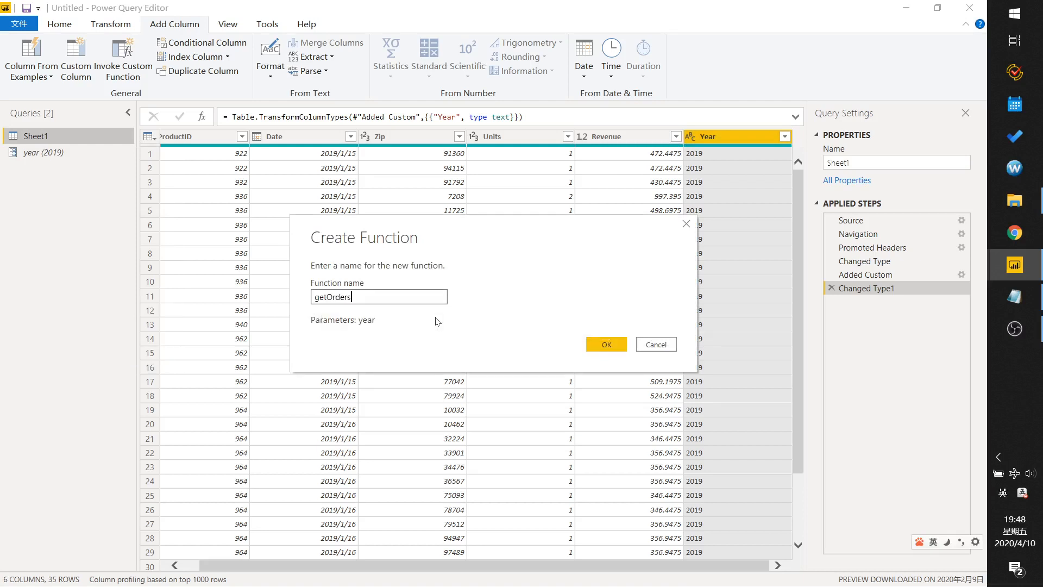
text(ByYear)
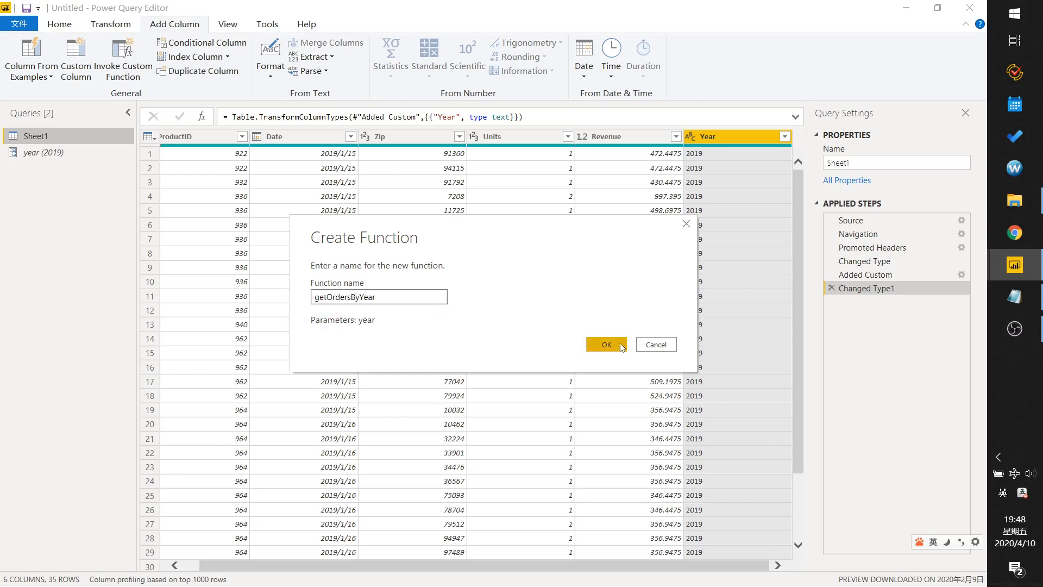
click(622, 348)
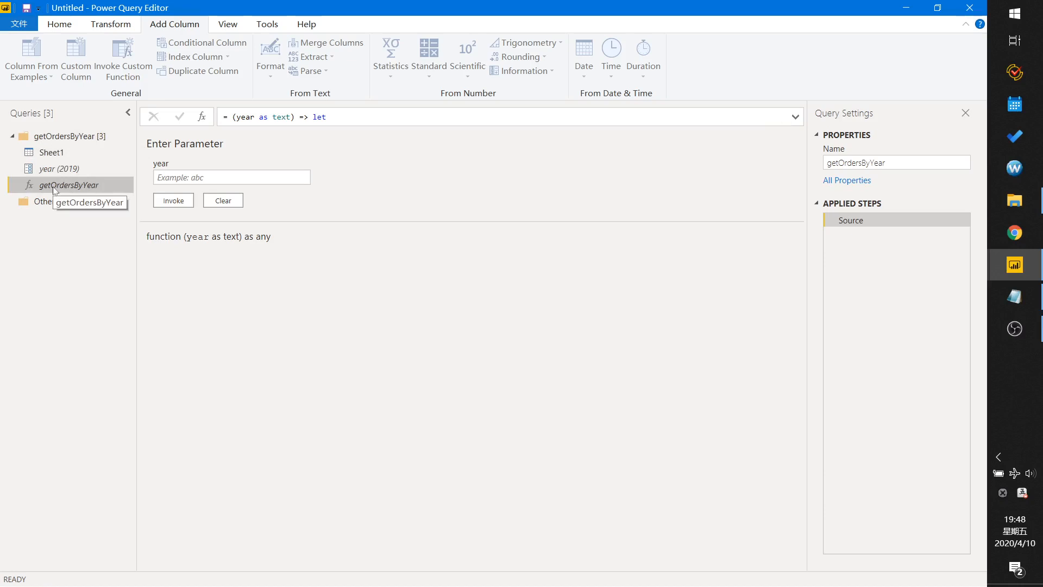
Create a new blank query.
click(166, 177)
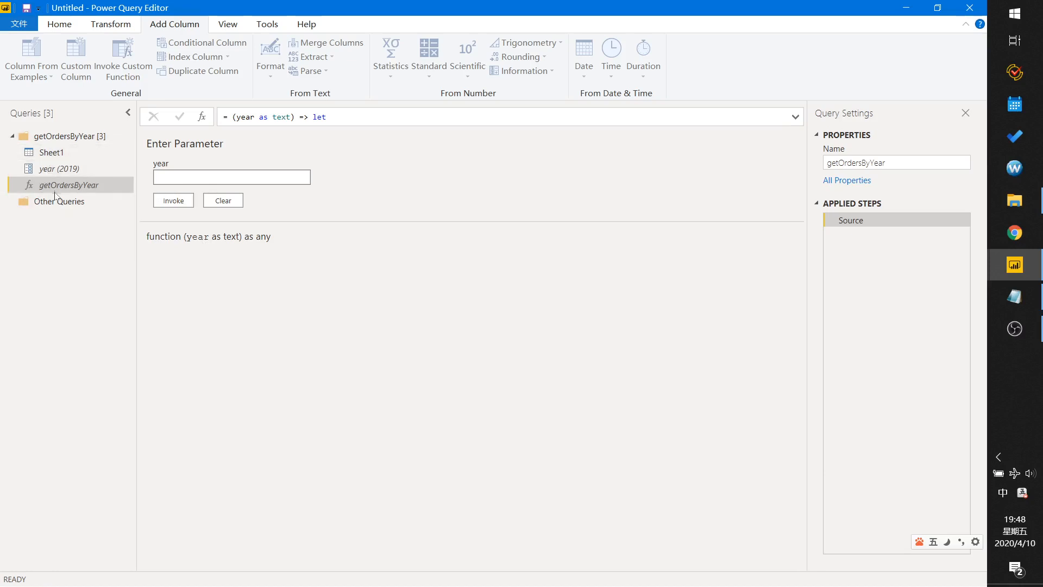
click(64, 240)
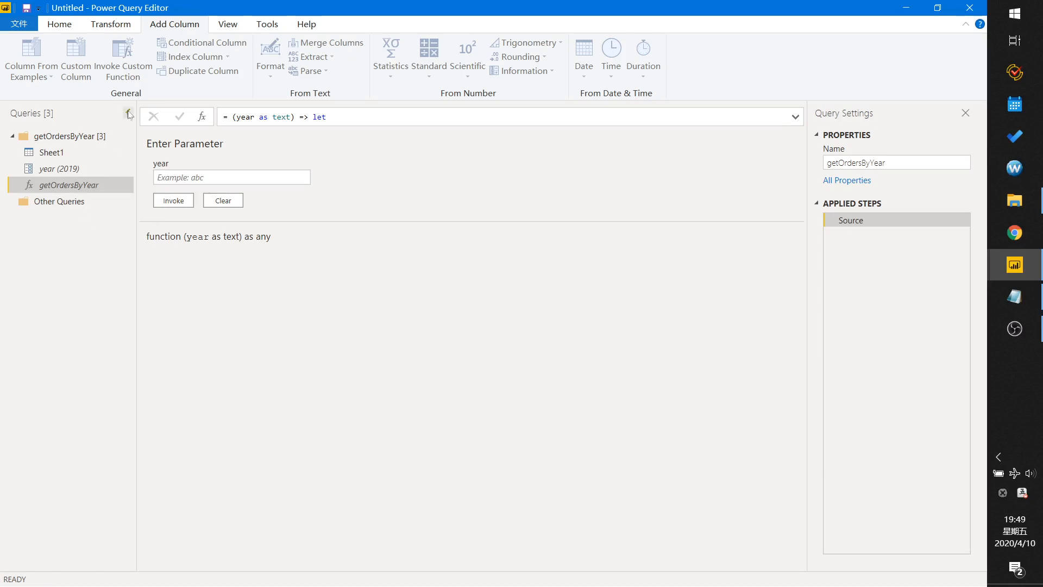
click(61, 26)
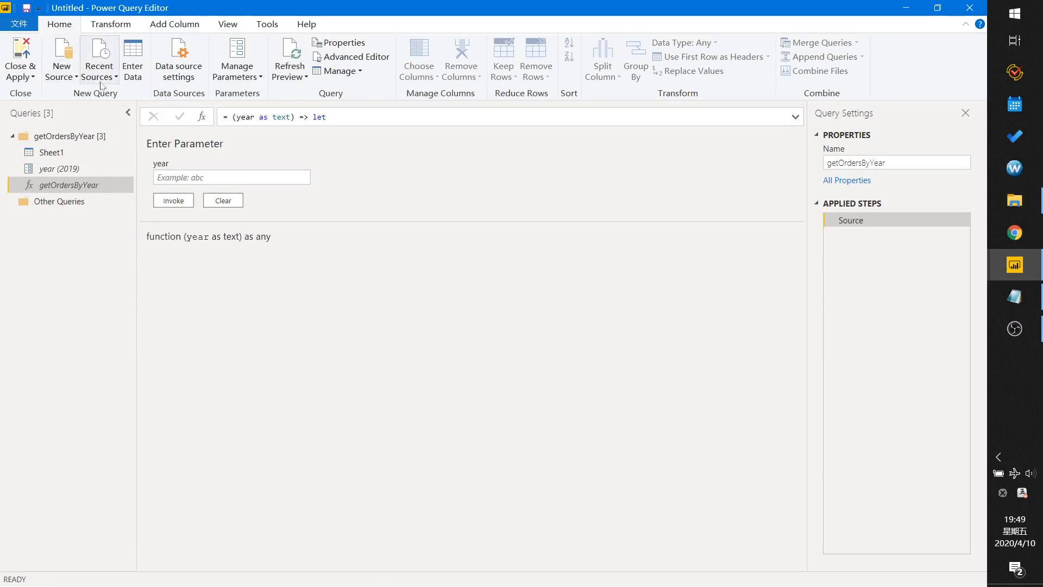
click(62, 81)
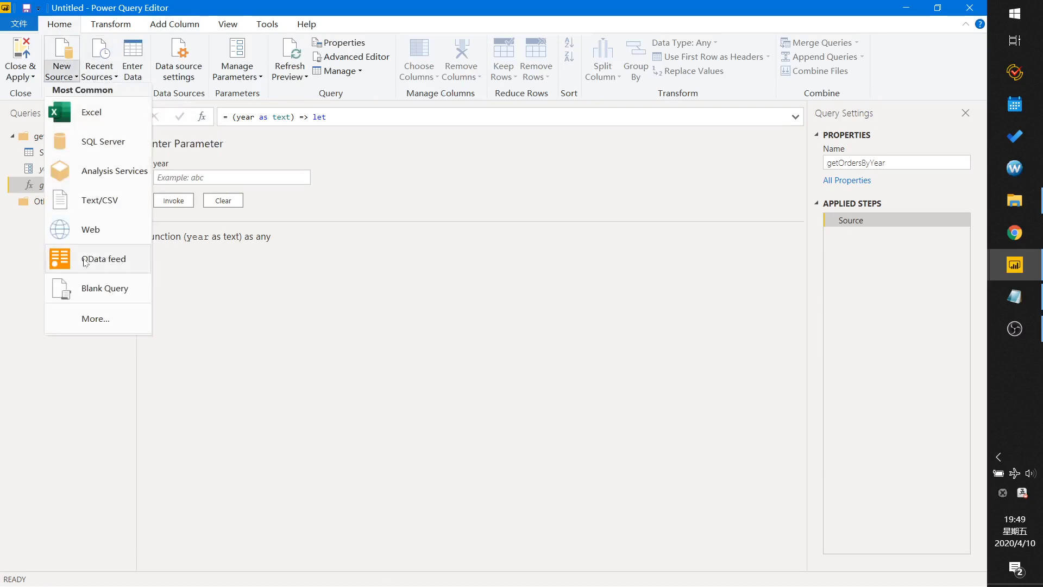
click(96, 291)
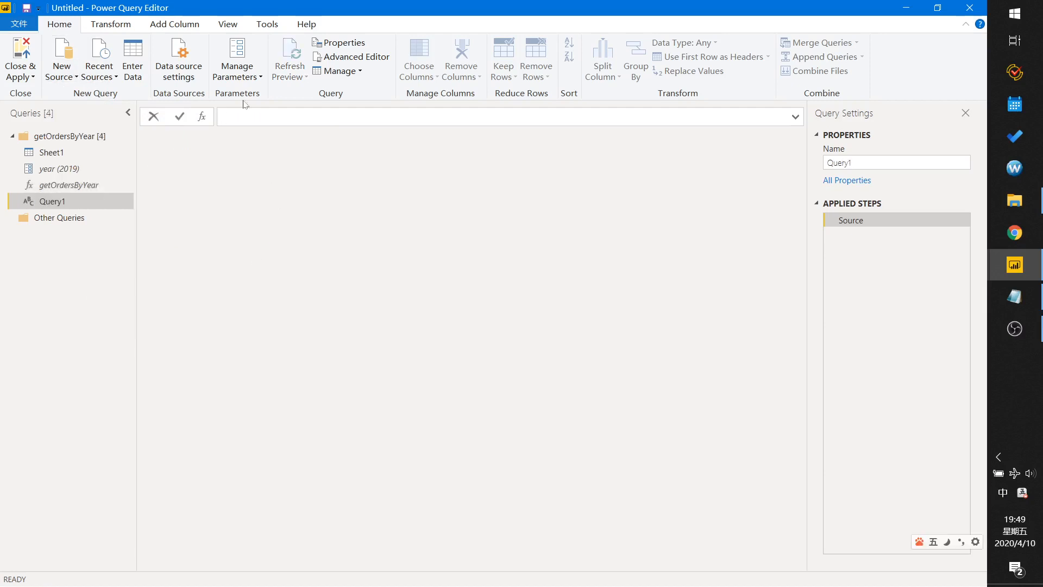
In the Advanced Editor, set the blank query's Source to List.Numbers(2018,3).
click(345, 57)
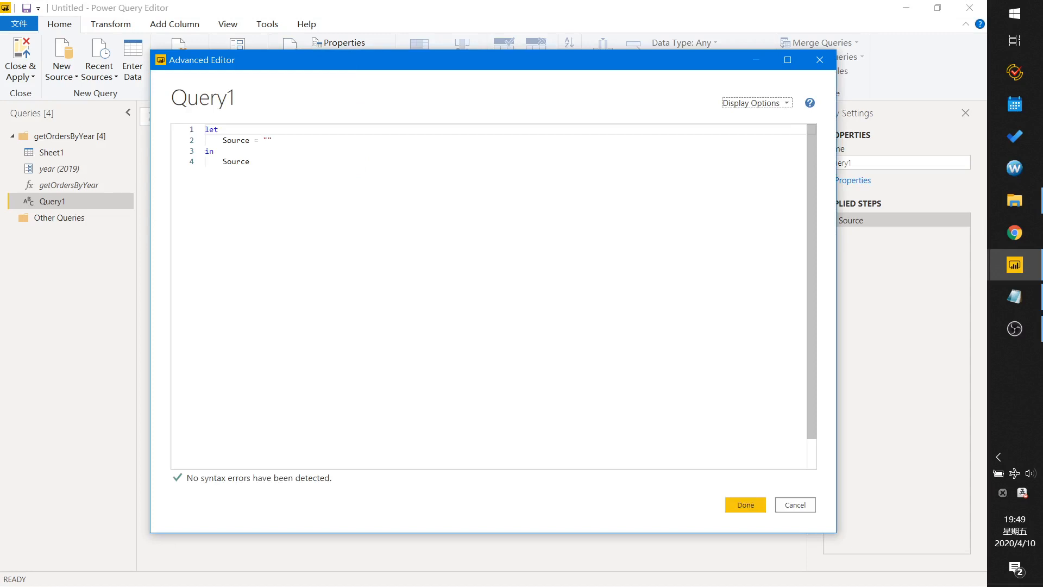
drag(271, 140, 258, 140)
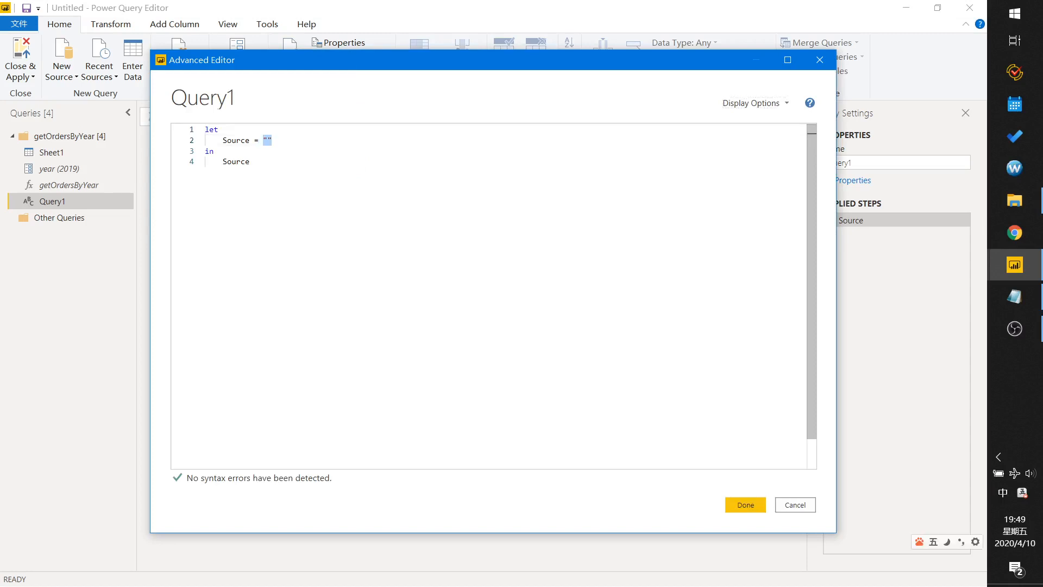
text(List)
key(shift)
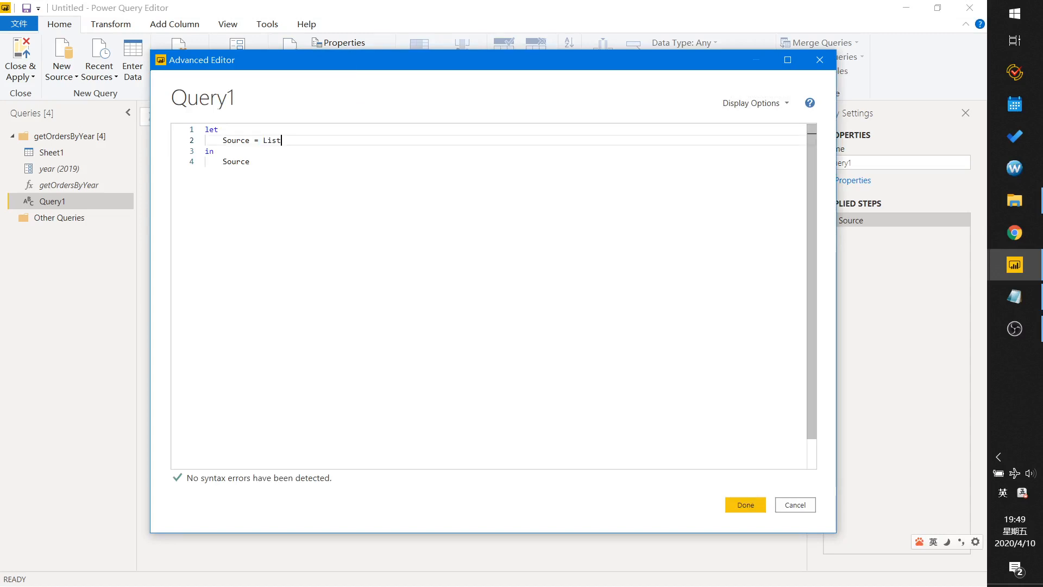
text(.nu)
key(Tab)
text((2)
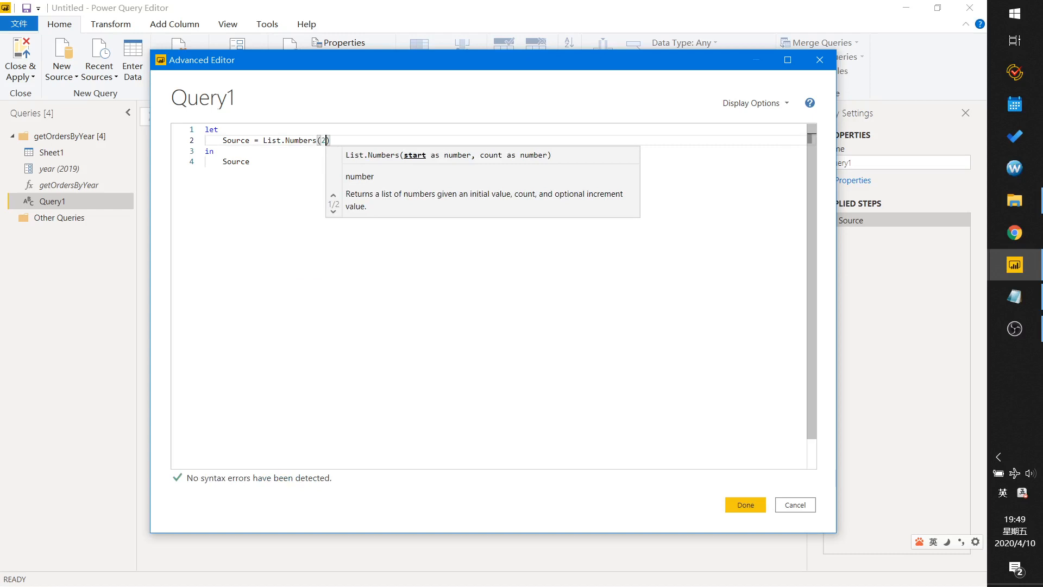
text(018)
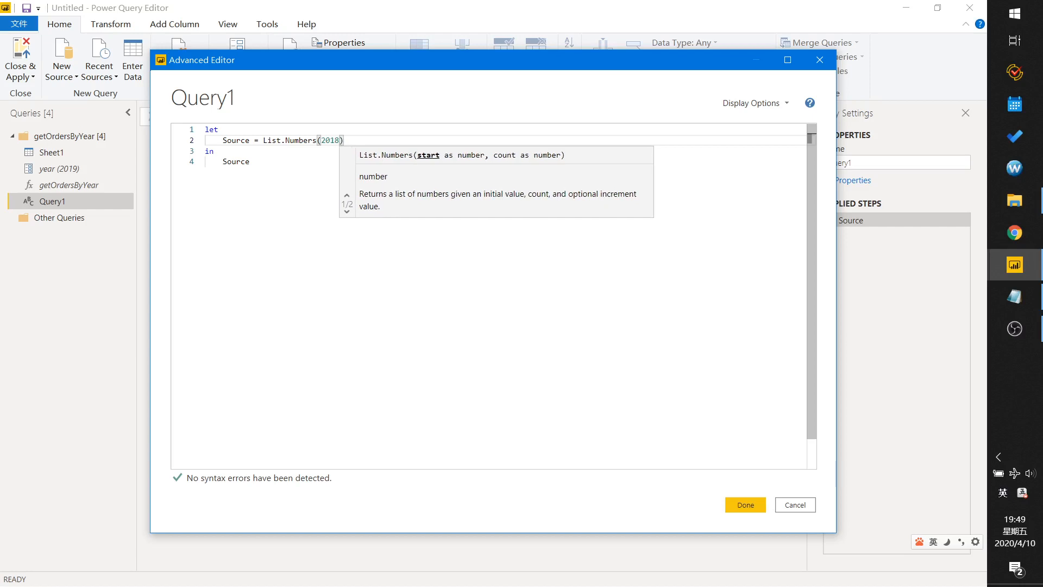
text(,)
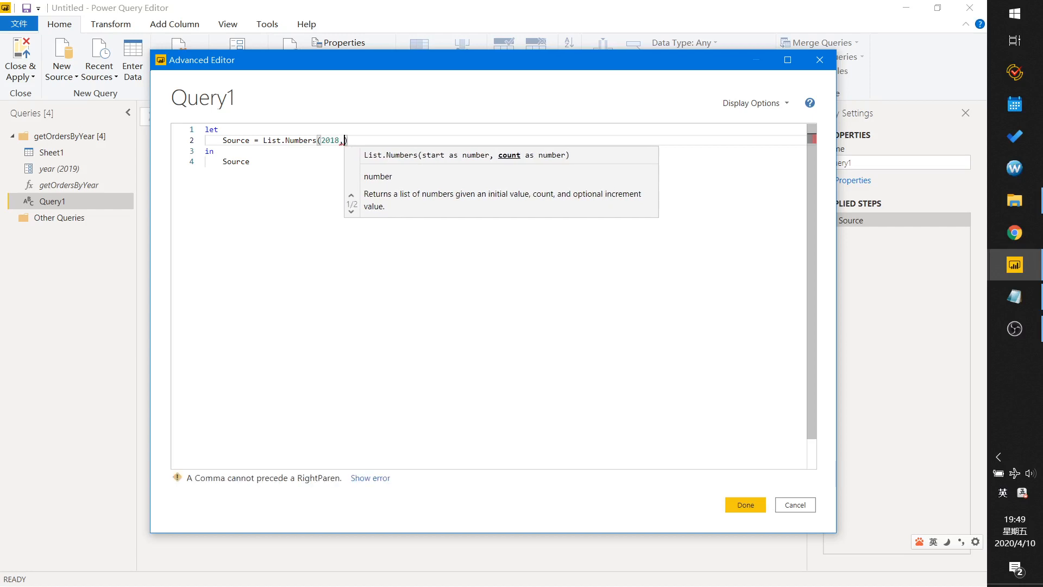
text(3)
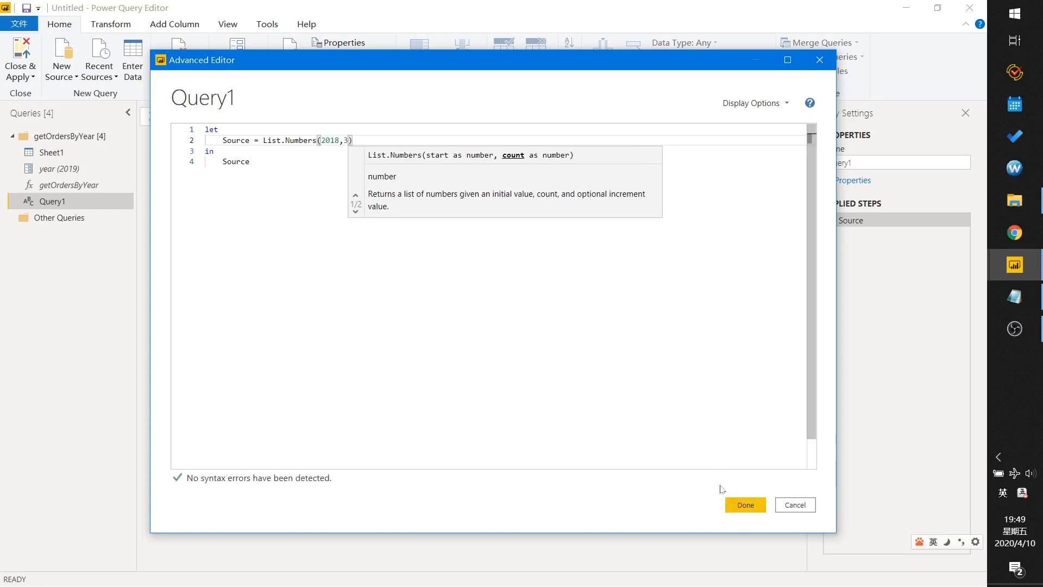
click(745, 504)
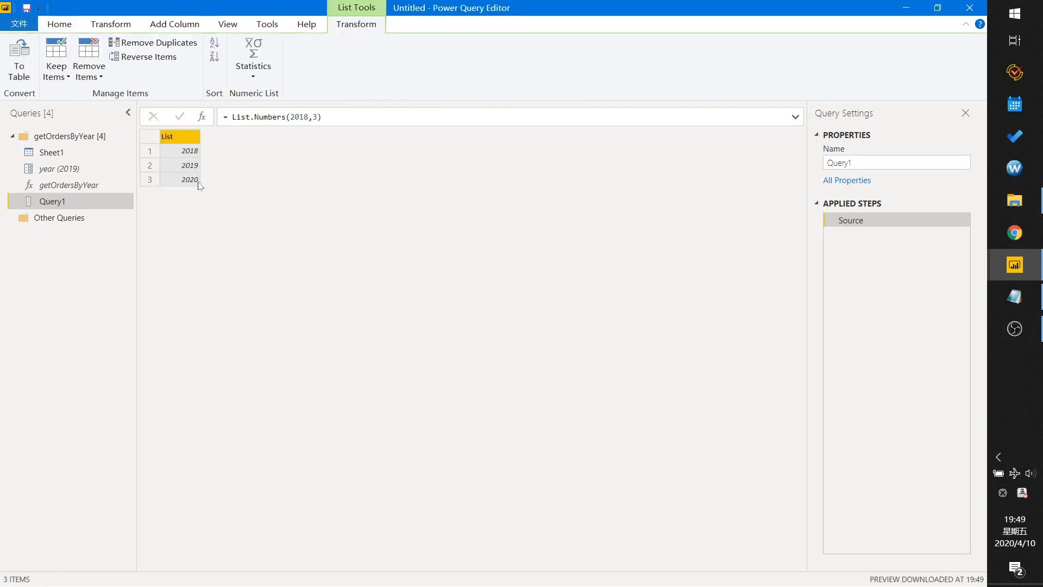
Convert the year list to a table with no delimiter and set Column1's type to Text.
click(20, 69)
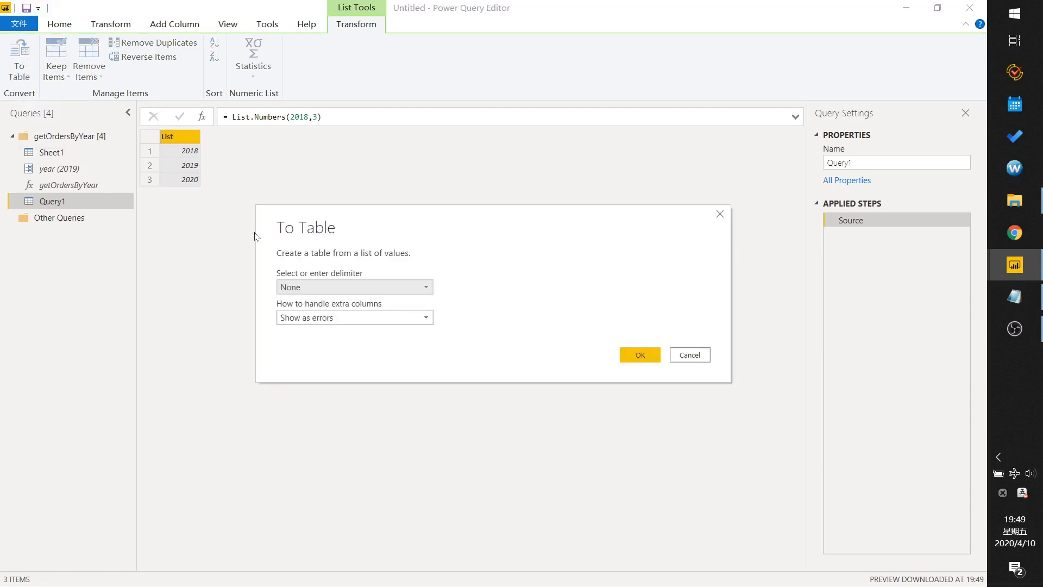
click(635, 355)
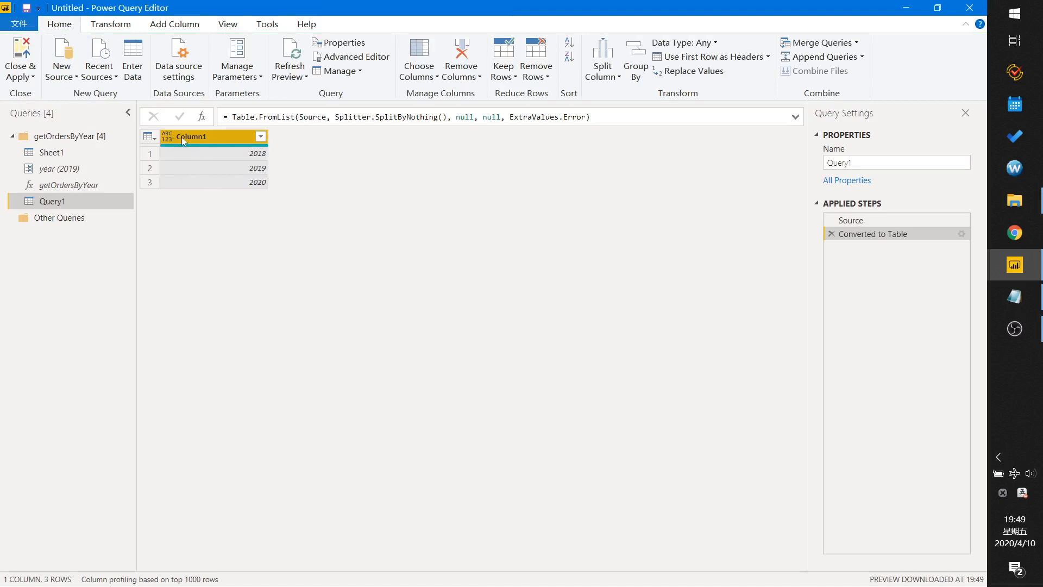
click(164, 137)
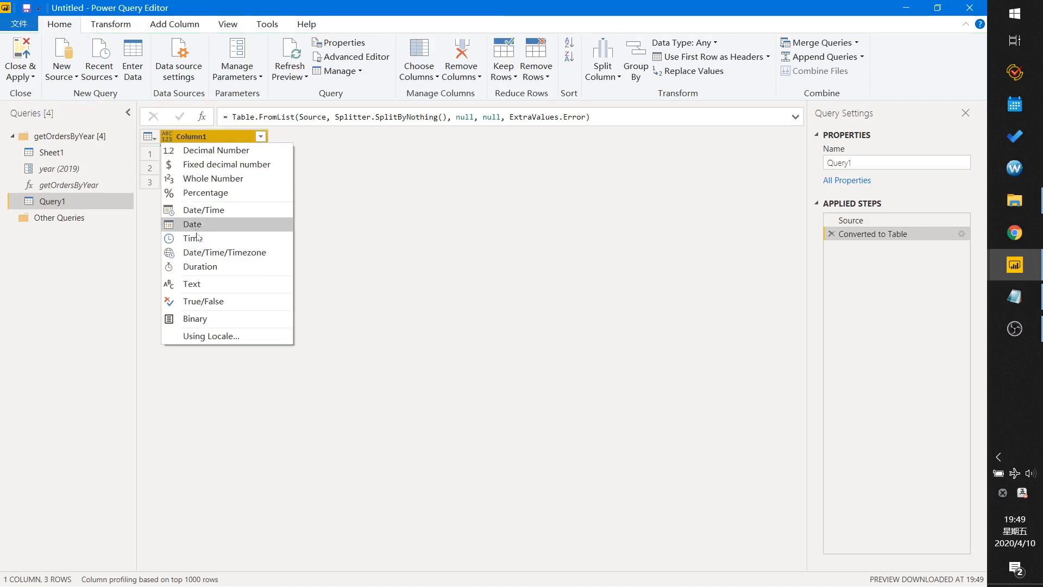
click(198, 285)
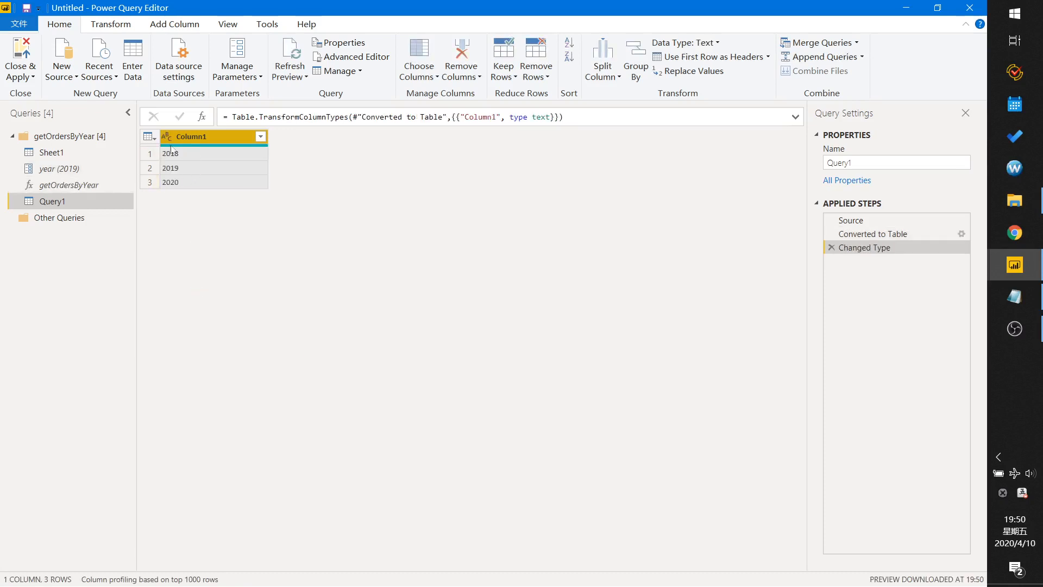
Invoke getOrdersByYear on Column1 as a new column named Orders, then preview the 2018 row's table.
click(182, 25)
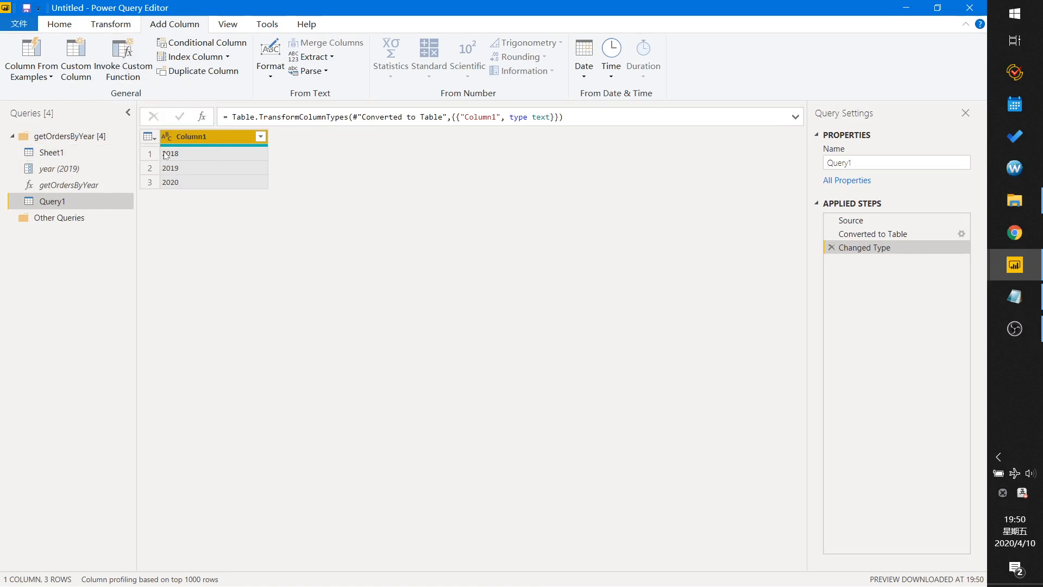
click(127, 66)
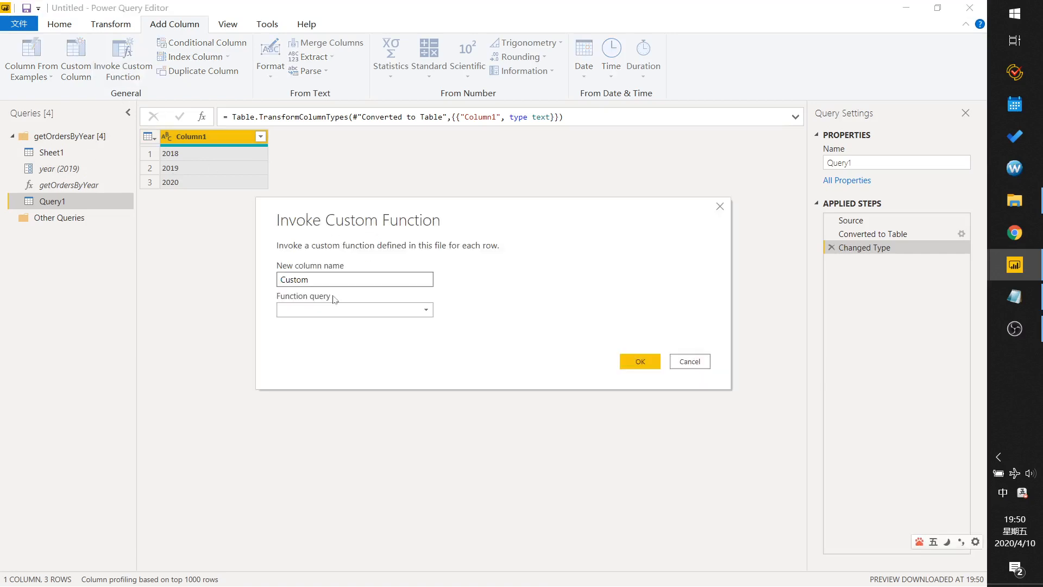
double_click(293, 279)
text(Or)
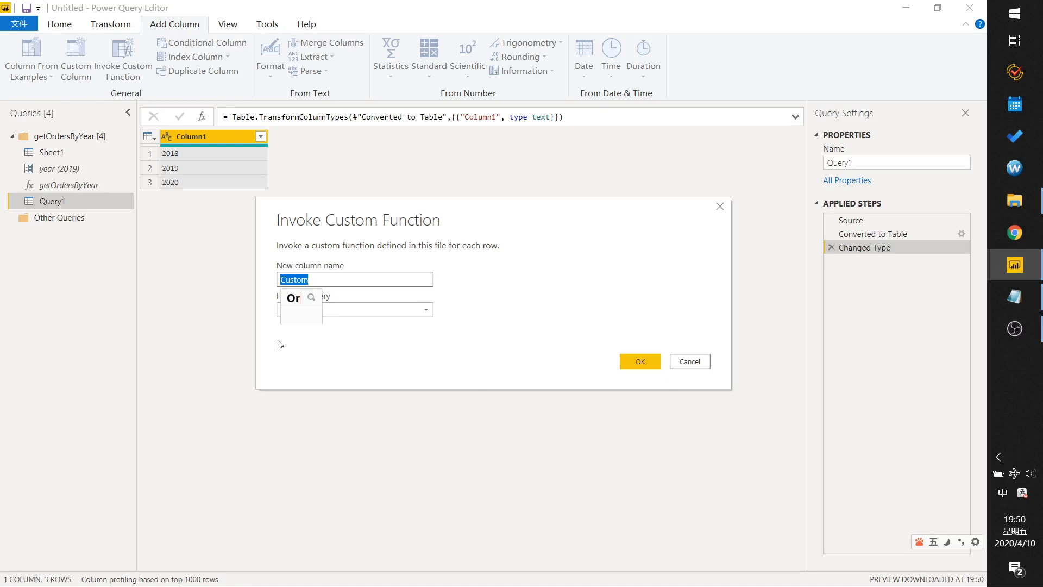
text(ders)
key(Return)
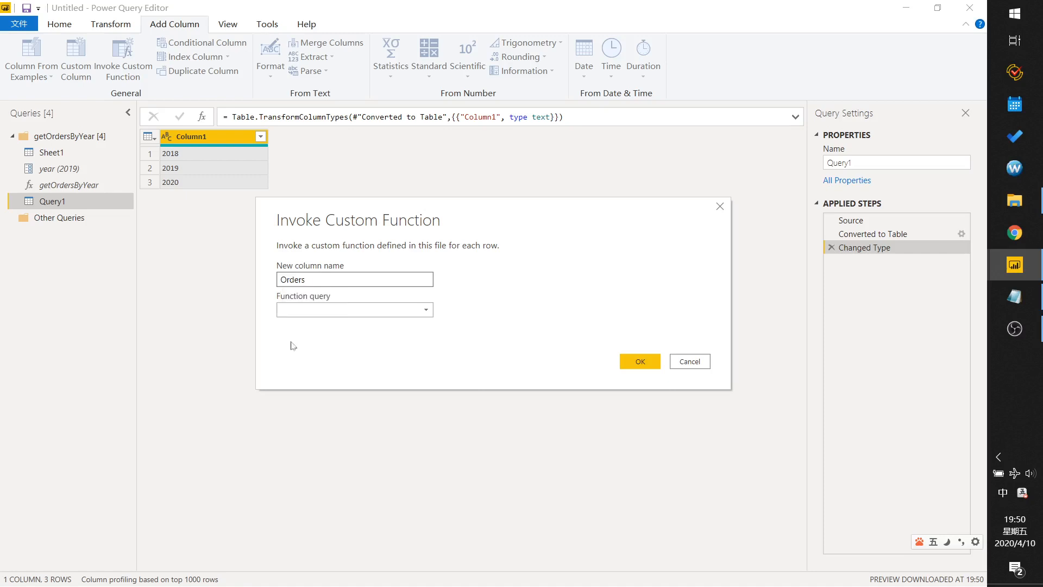
click(420, 311)
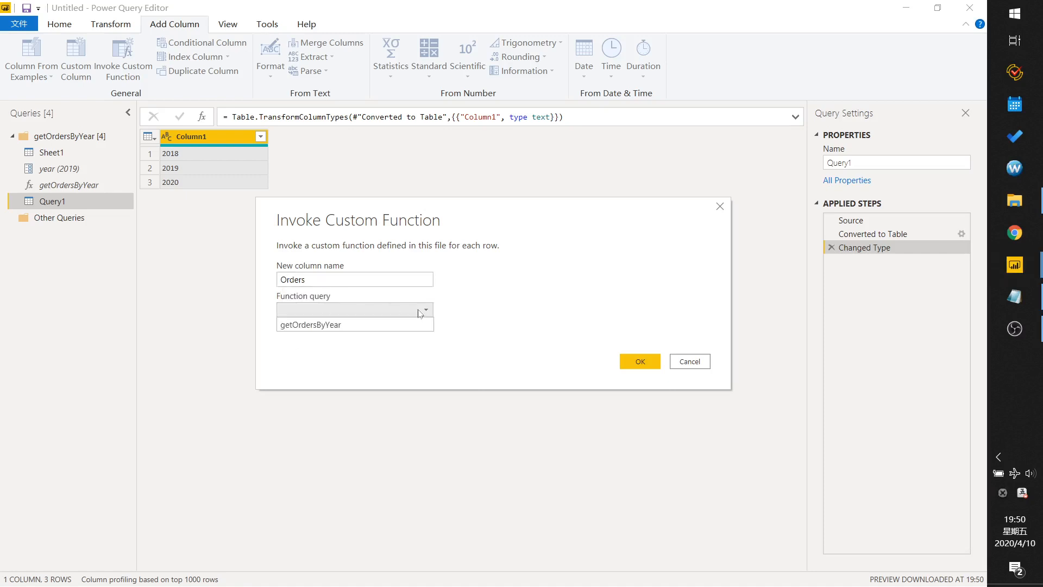
click(335, 326)
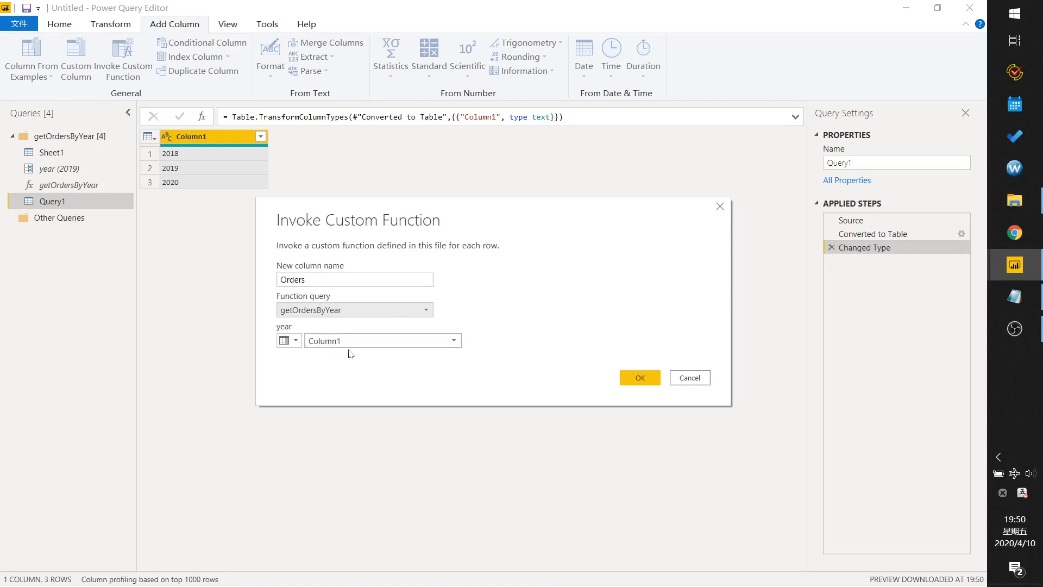
click(636, 377)
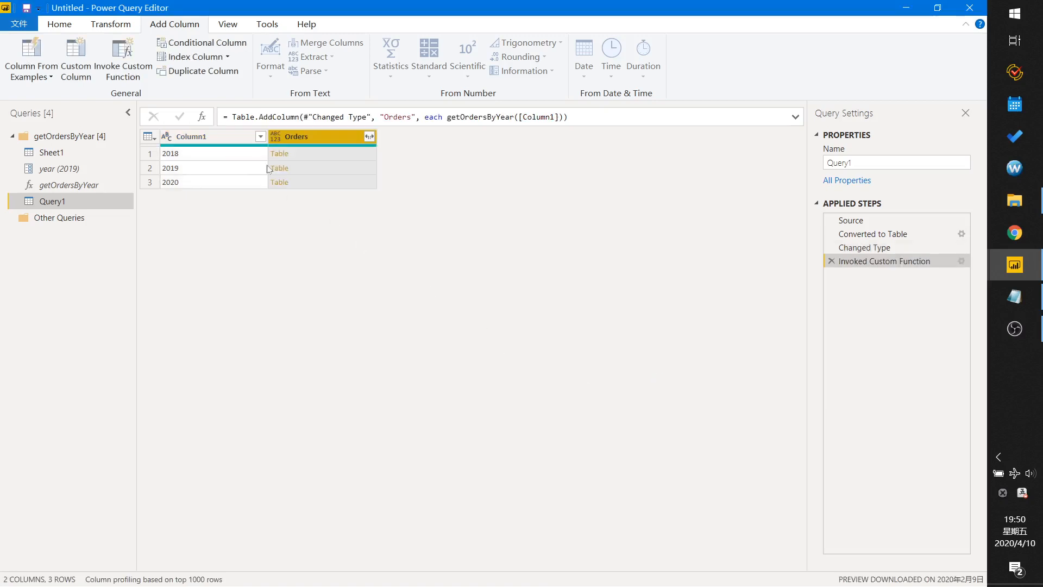
click(298, 155)
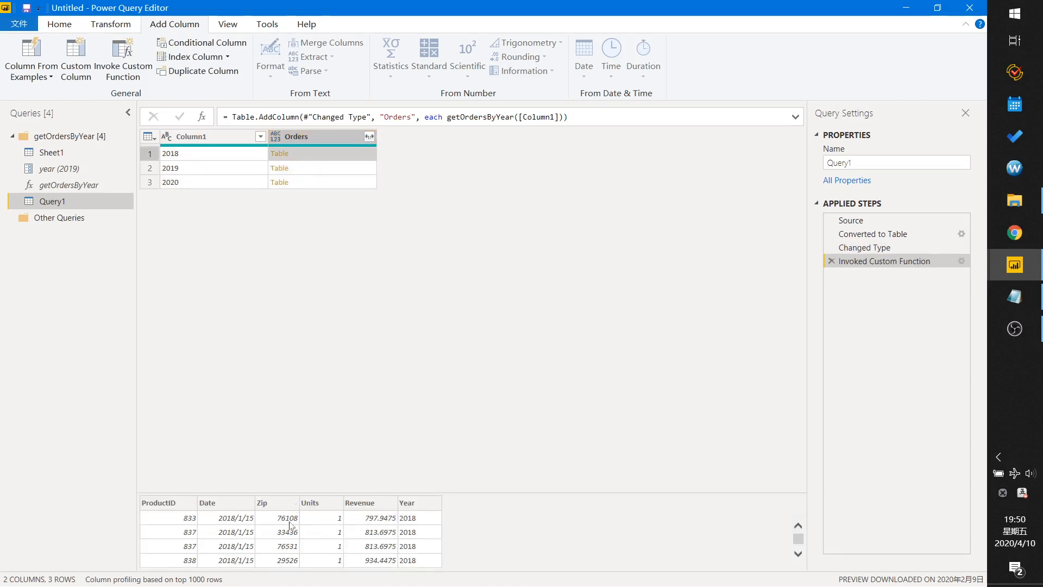
Preview each year's nested orders table, then expand the Orders column with all its fields except Year.
click(299, 170)
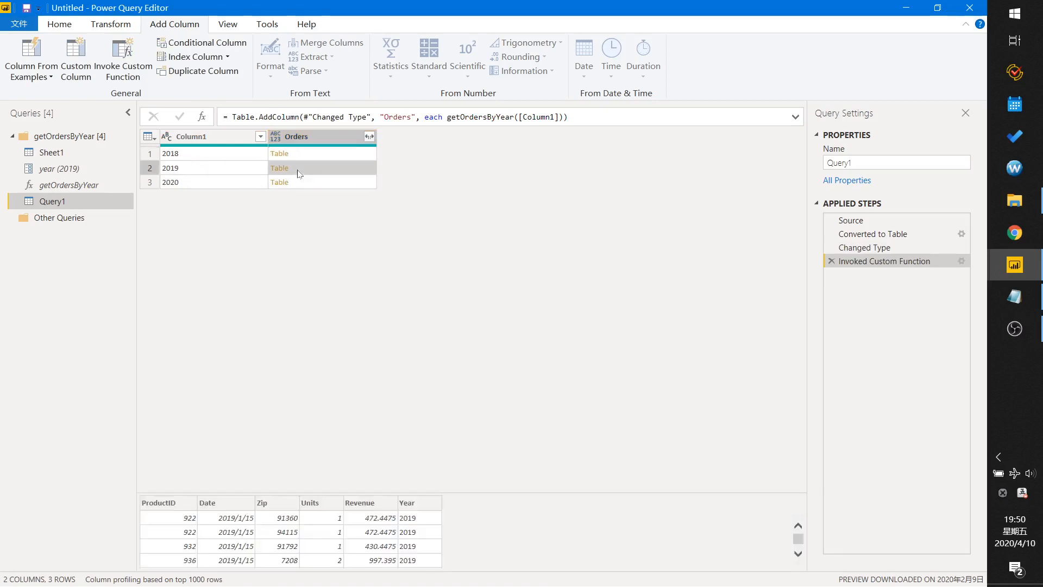
click(310, 185)
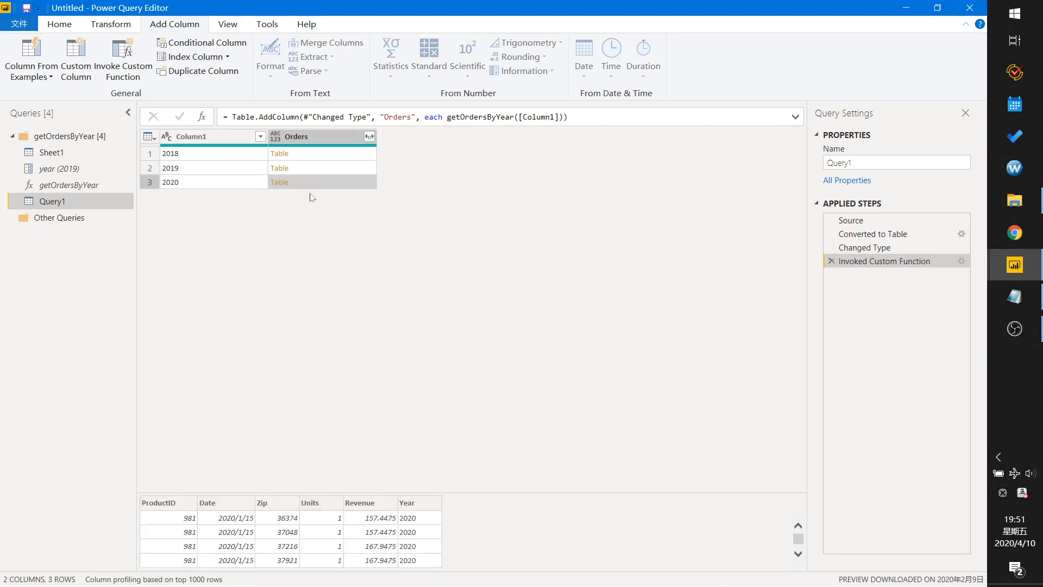
click(317, 156)
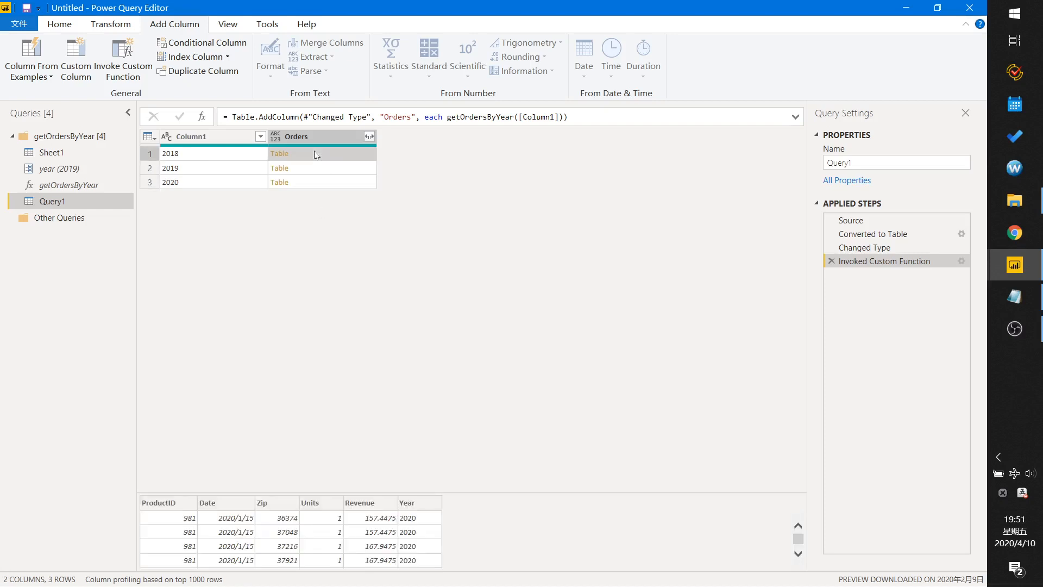
click(369, 137)
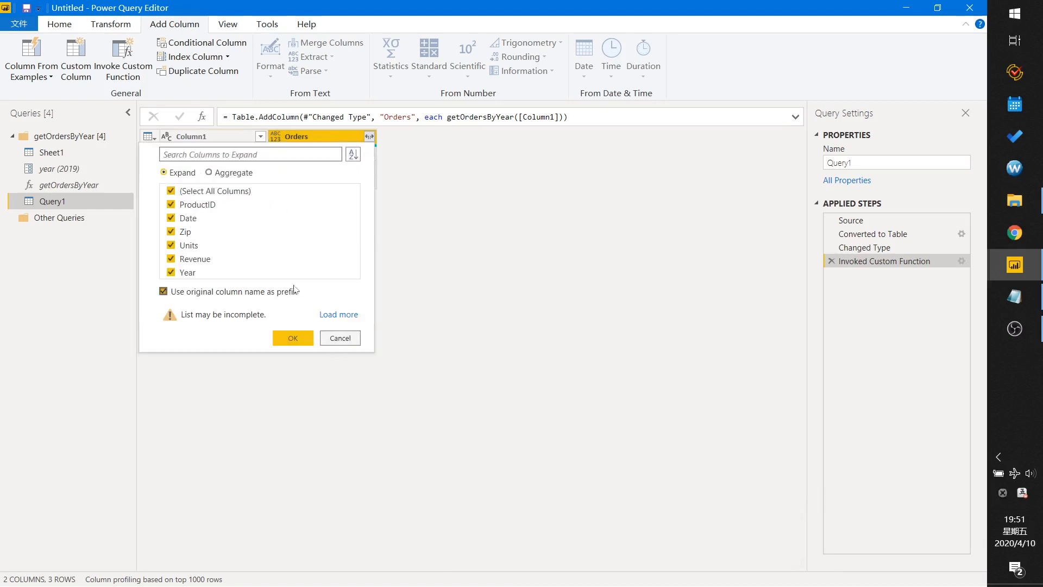
click(171, 272)
click(291, 338)
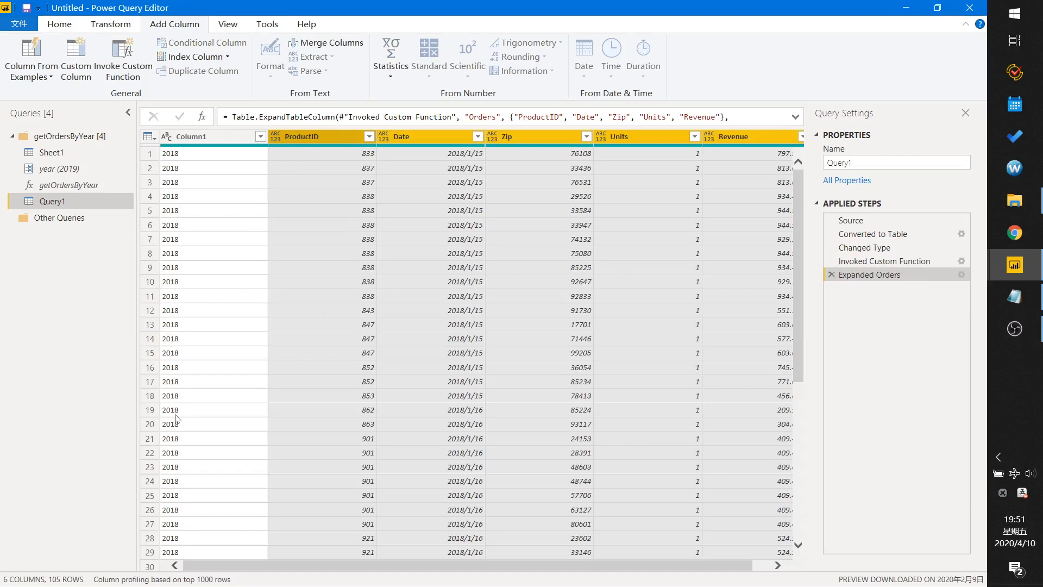
Close the Power Query Editor and apply the query changes to the report.
scroll(195, 469, down, 7)
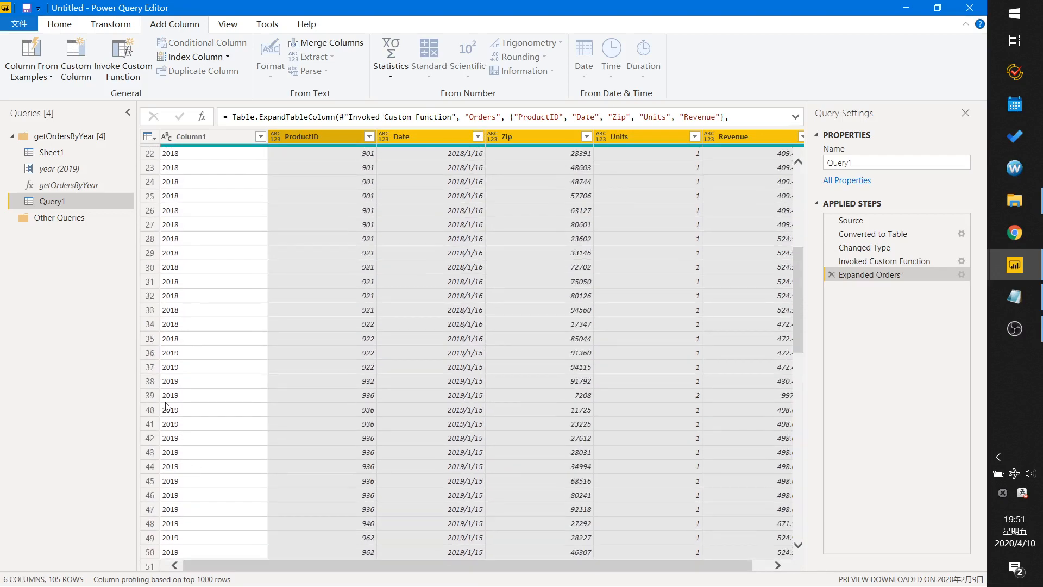
click(167, 407)
scroll(179, 417, down, 11)
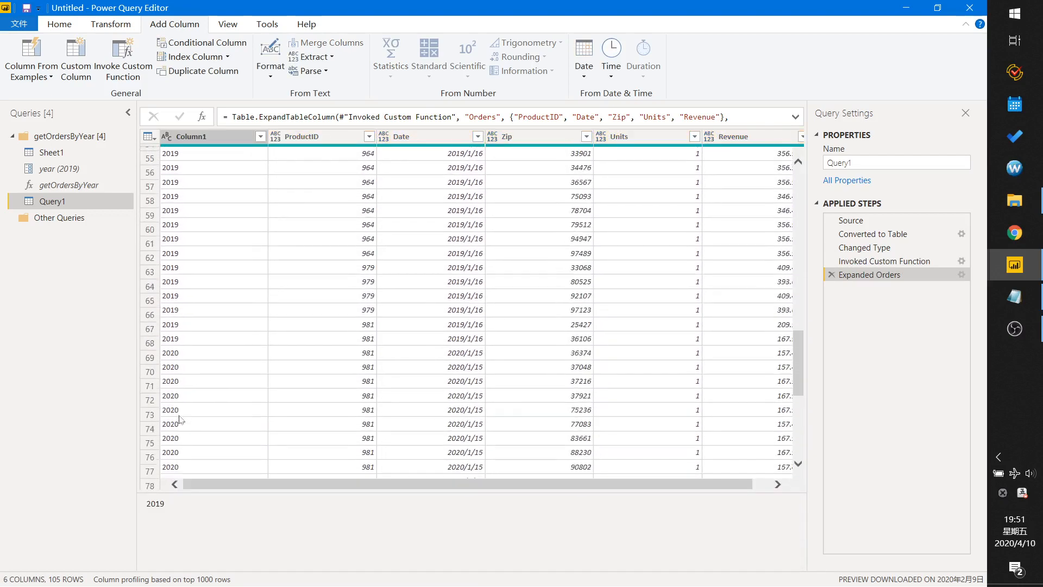
scroll(181, 419, down, 5)
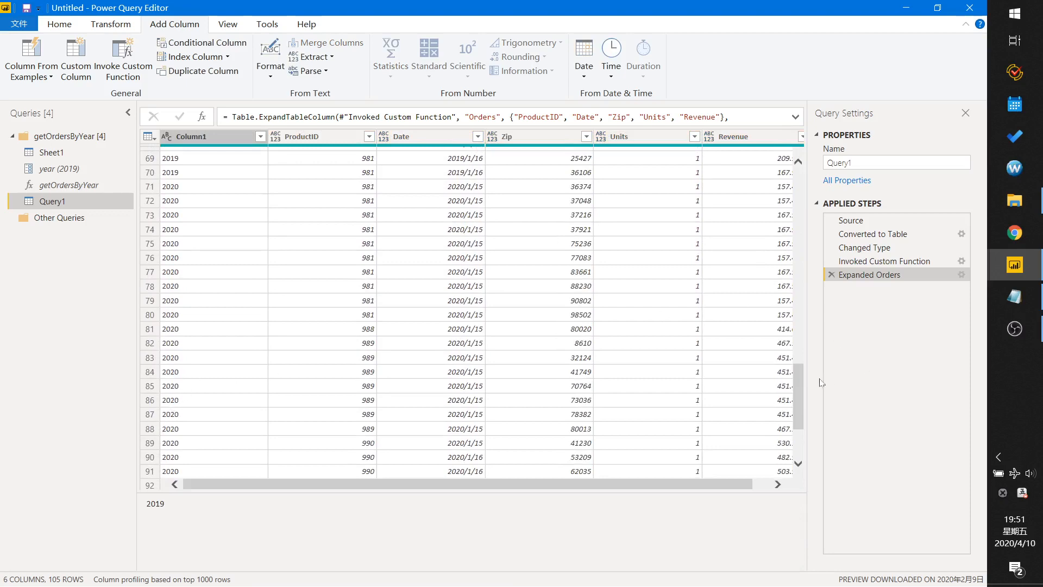
drag(796, 374, 796, 176)
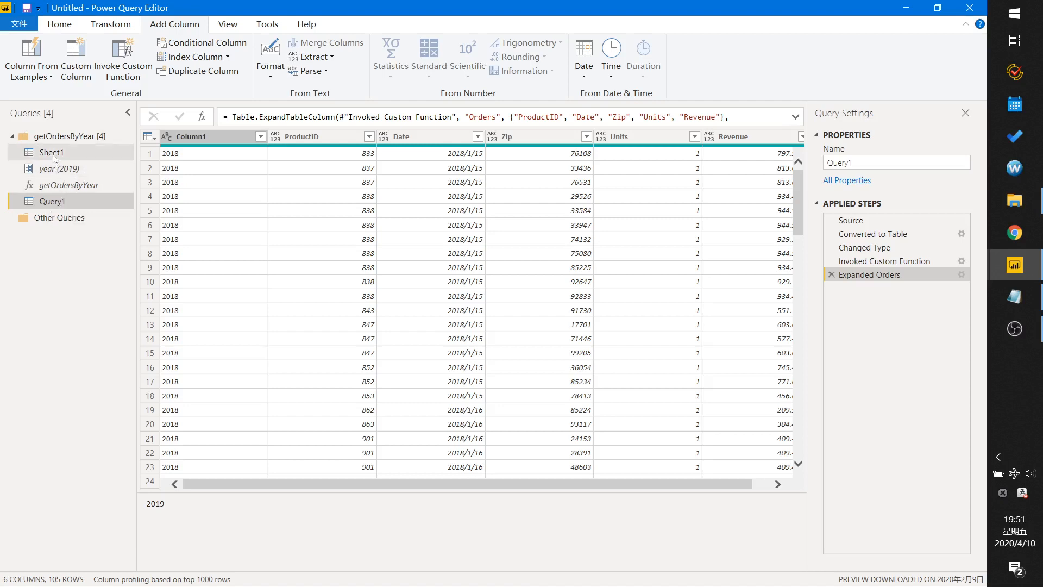
click(54, 25)
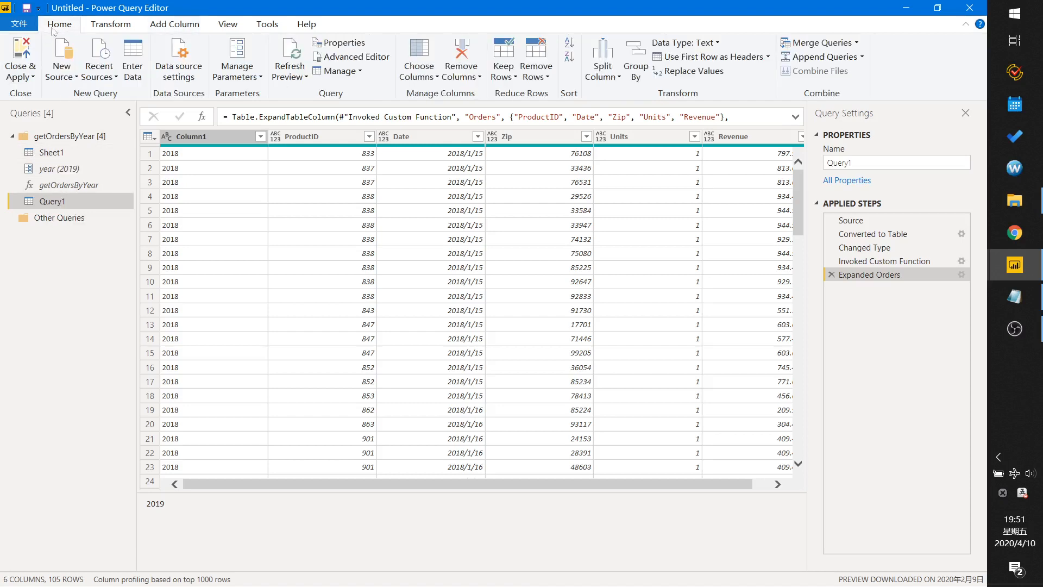
click(20, 60)
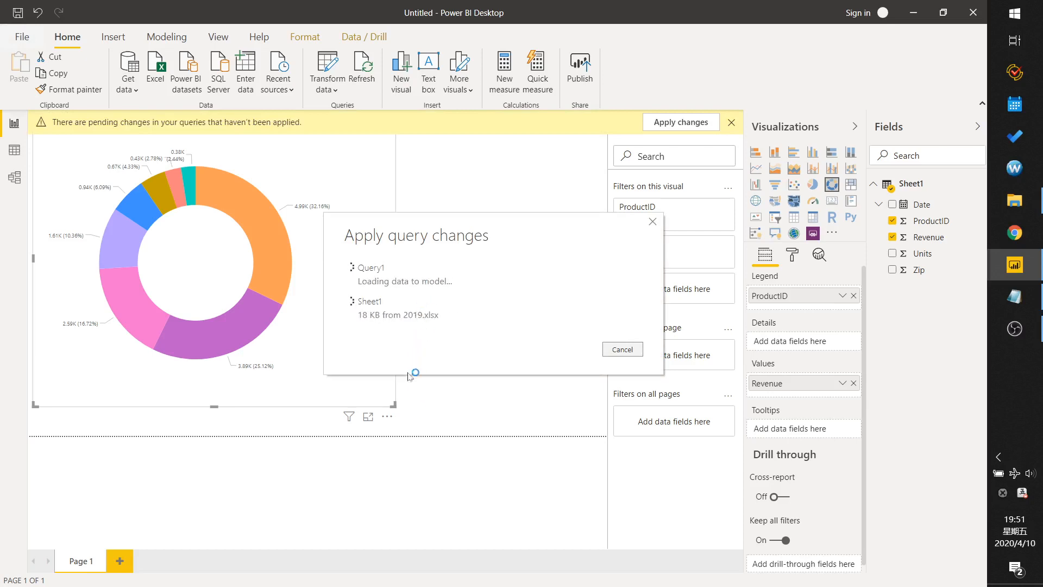
Narrow the existing donut chart and add a new pie chart visual to the page.
drag(393, 404, 304, 398)
click(397, 298)
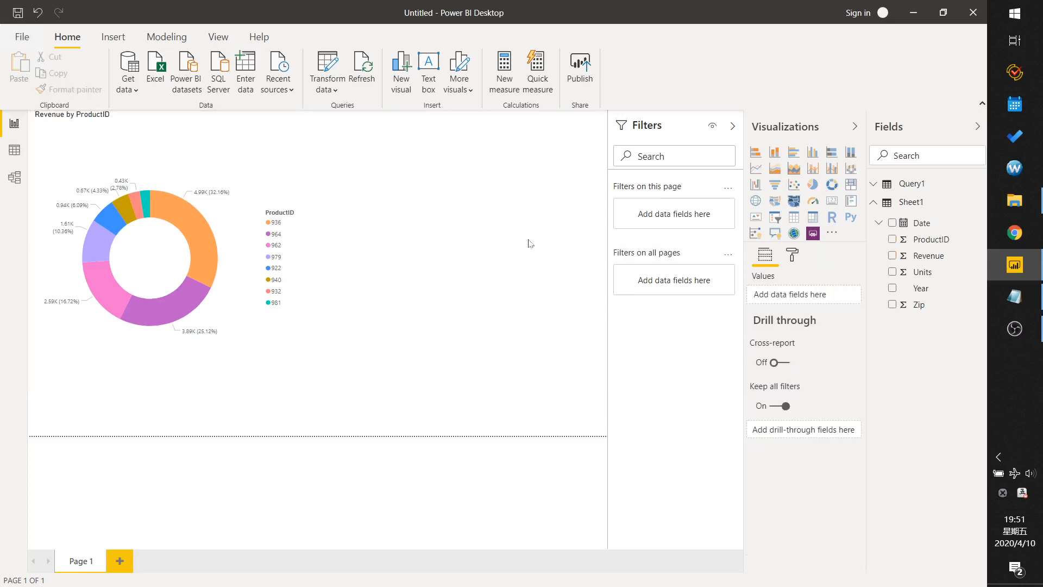
click(813, 187)
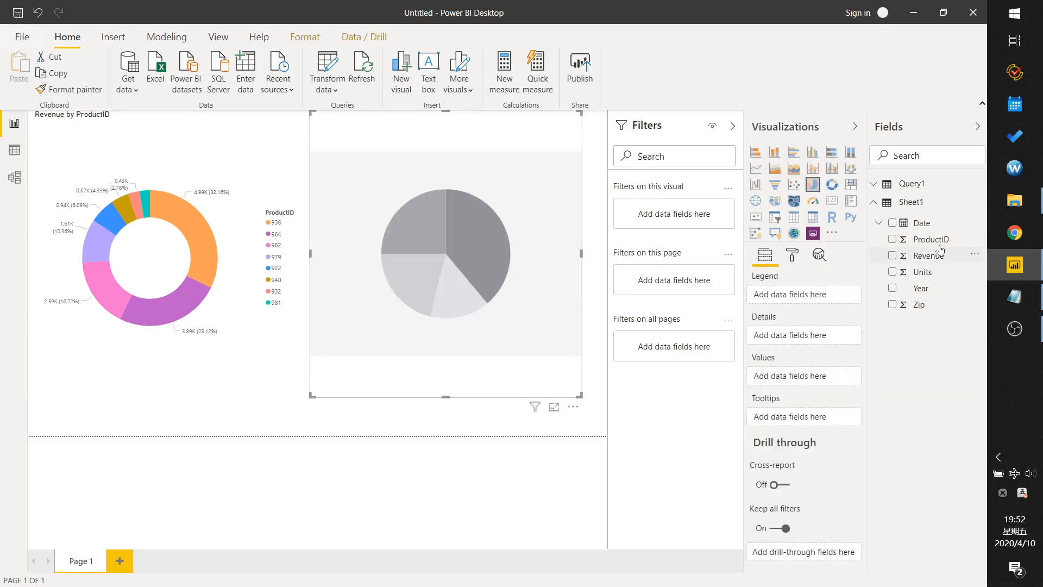
Rename Query1's Column1 field to Year.
click(871, 189)
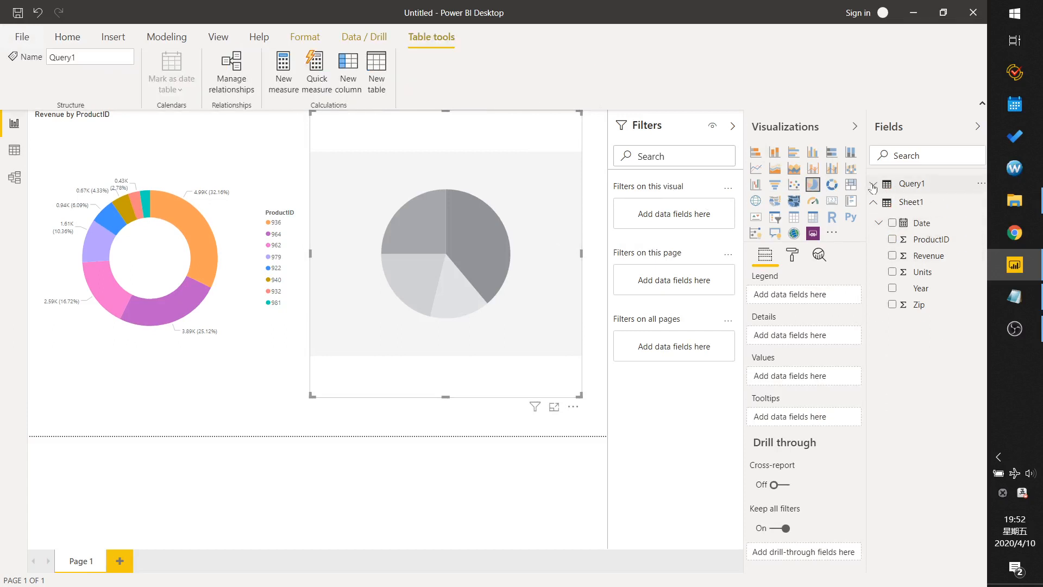
click(901, 190)
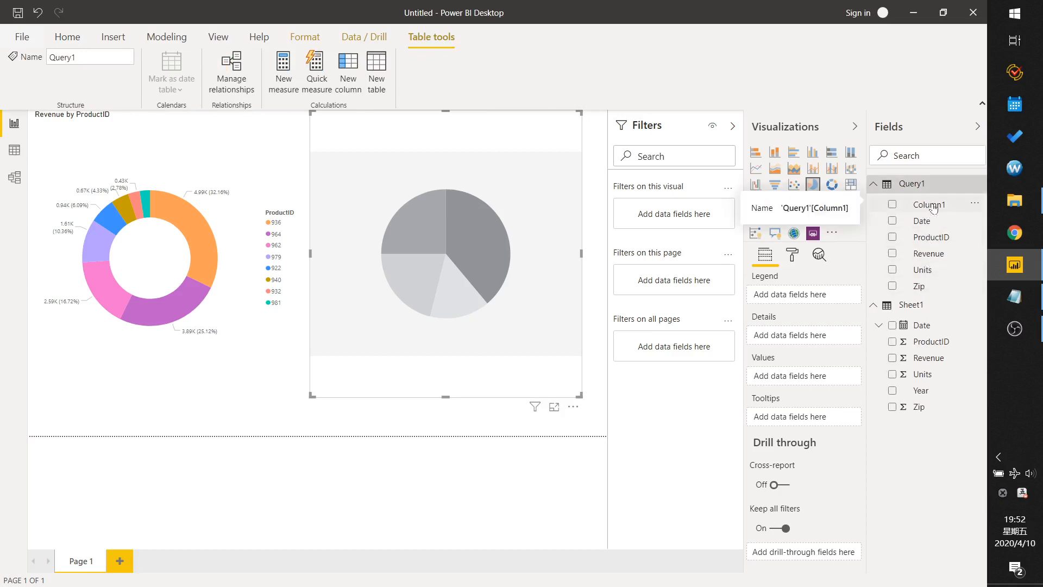
click(972, 208)
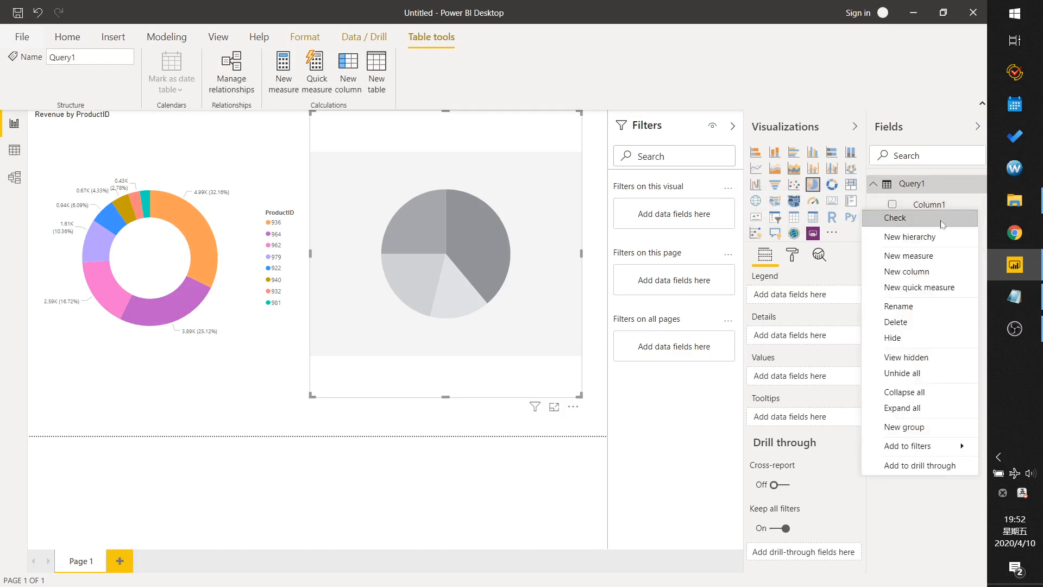
click(909, 307)
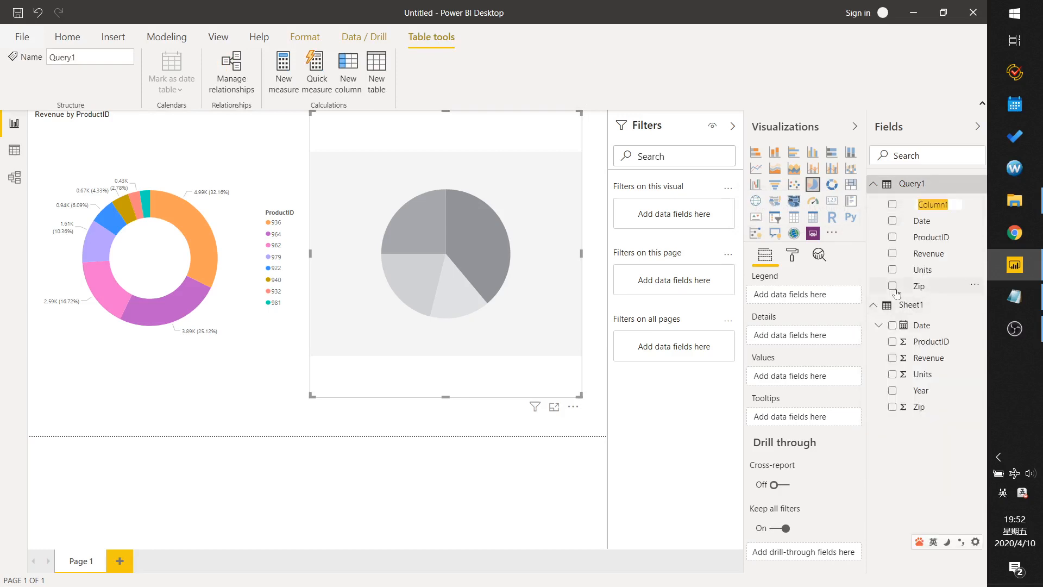
text(Year)
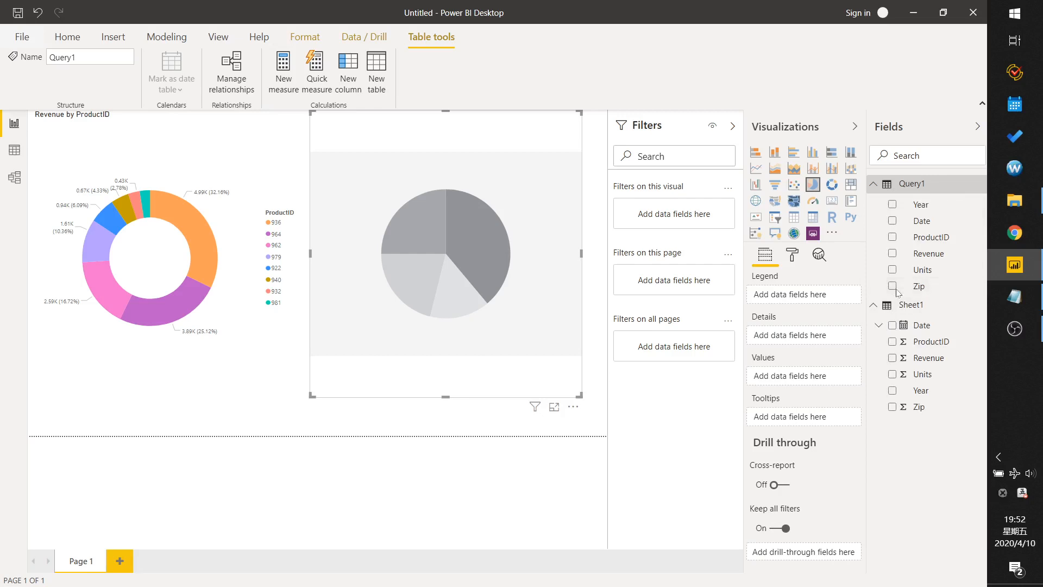
key(Return)
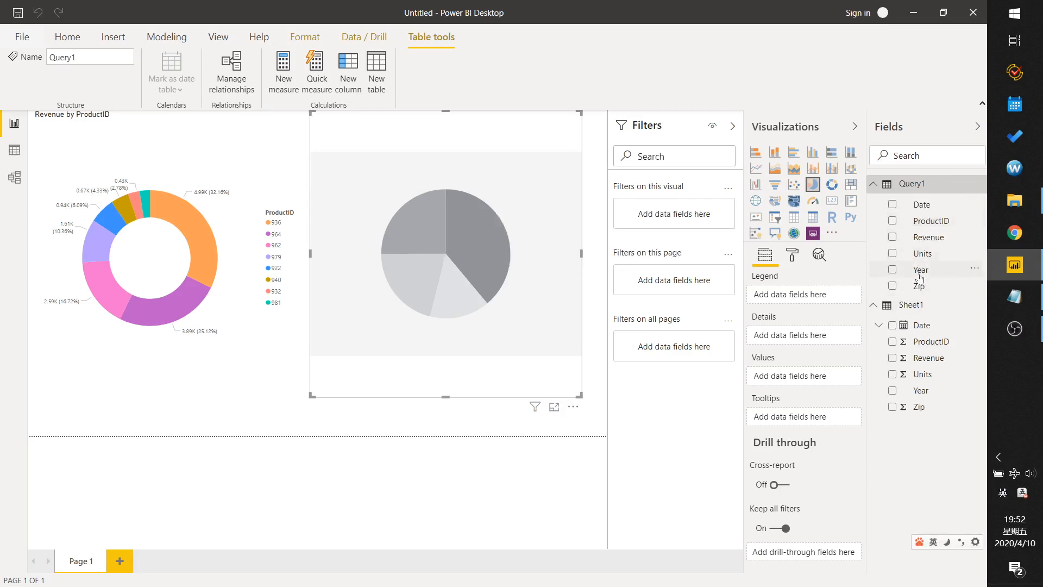
Build the pie chart with Query1's Year as the legend and Revenue as the values.
drag(921, 276, 803, 298)
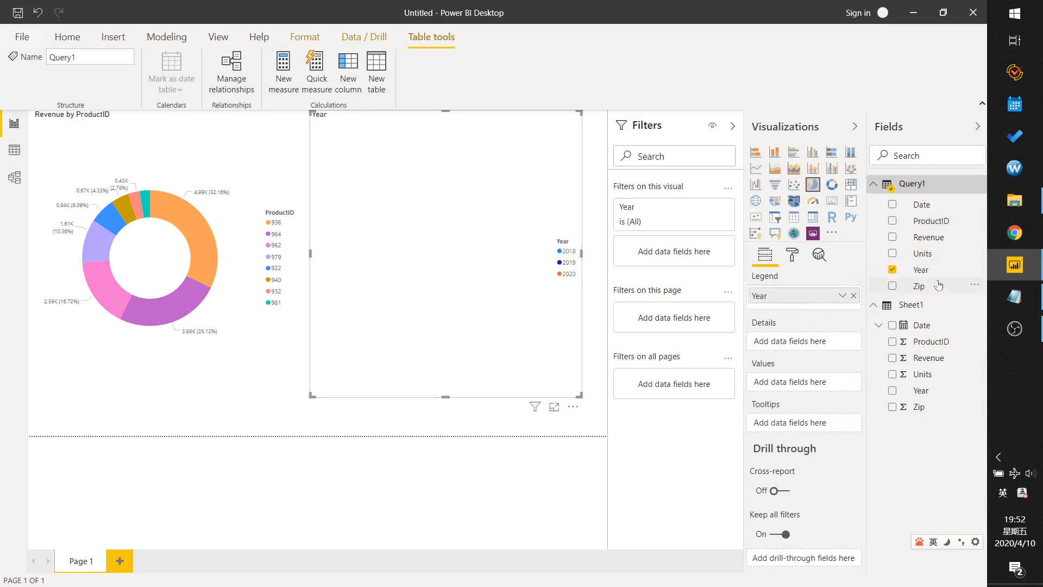
drag(928, 242, 801, 388)
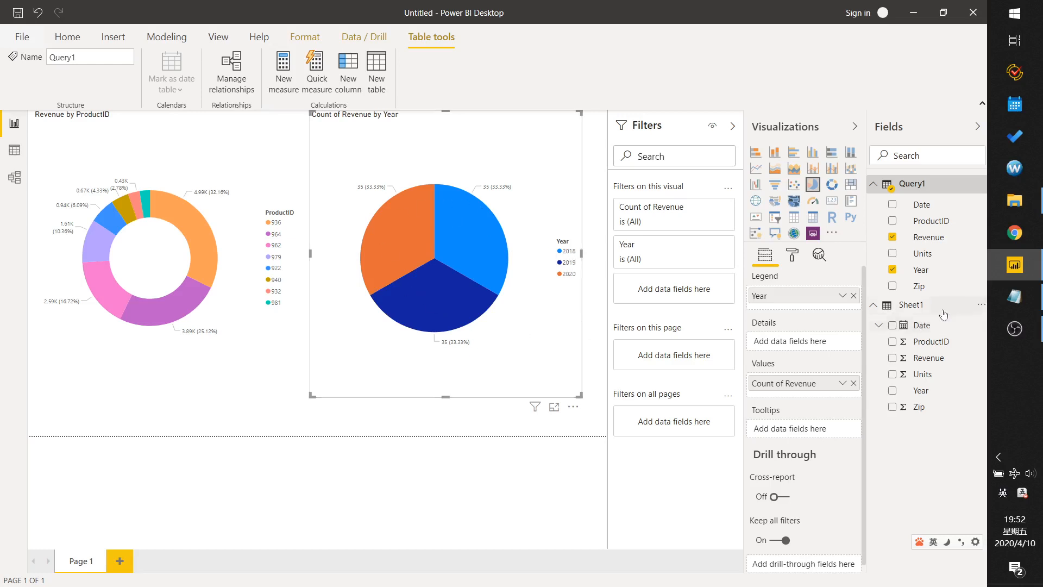
Switch to Notepad and highlight the words Parameter and Invoked Function in the title text.
click(1014, 296)
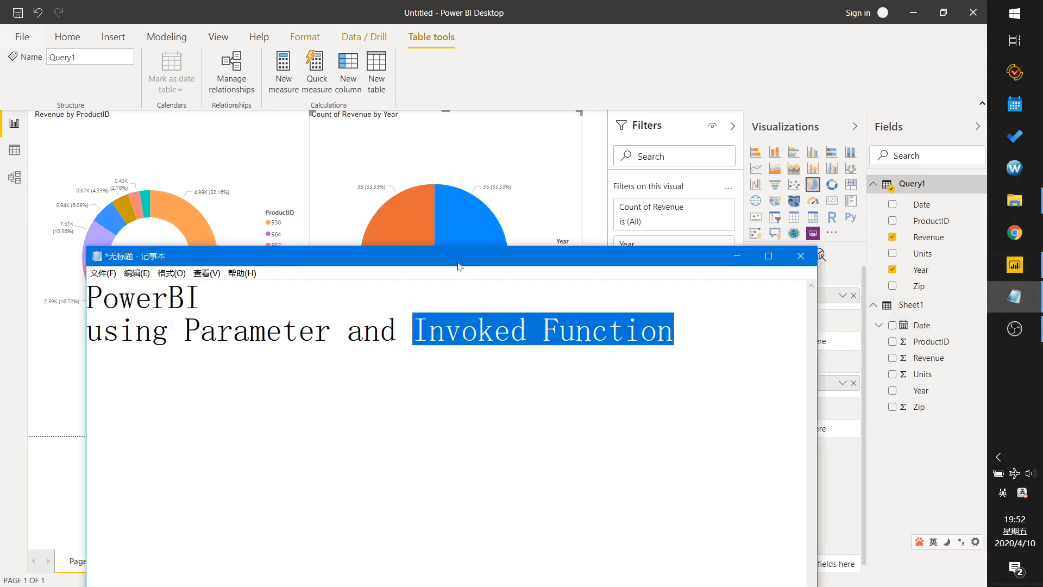
drag(456, 263, 454, 224)
drag(181, 290, 328, 290)
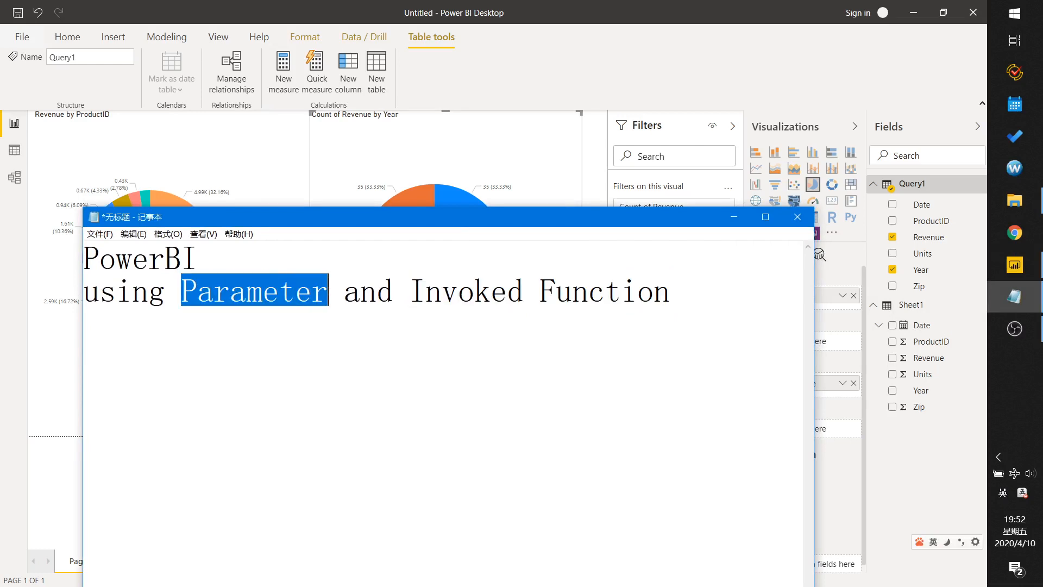
click(410, 291)
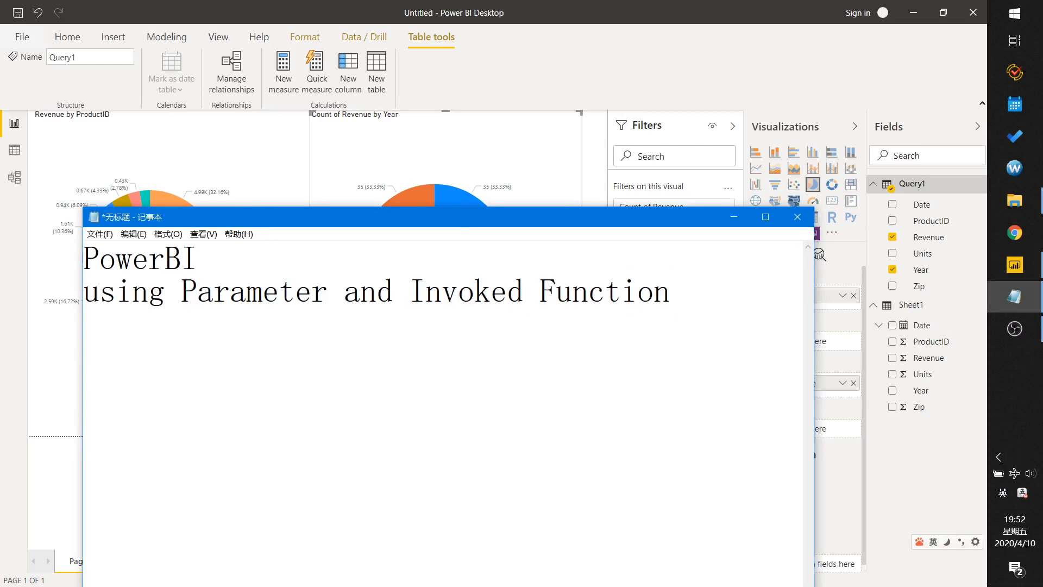
drag(409, 291, 672, 291)
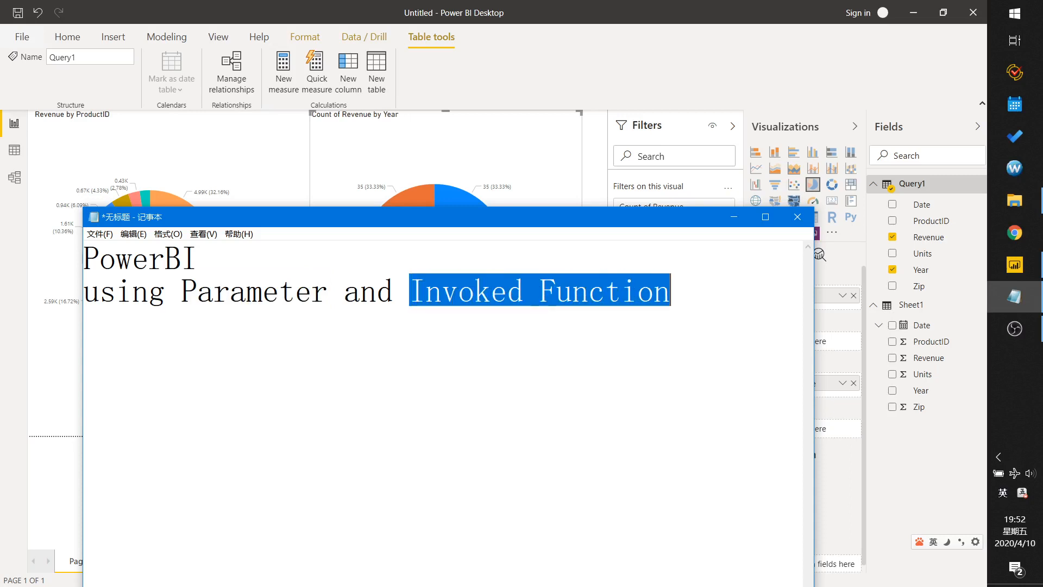
click(671, 290)
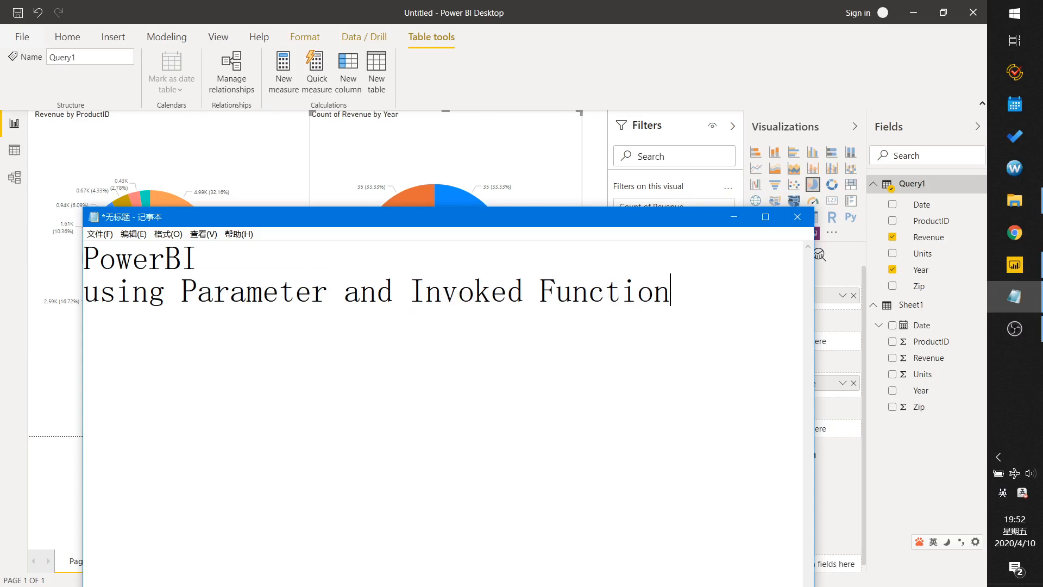
drag(626, 219, 638, 176)
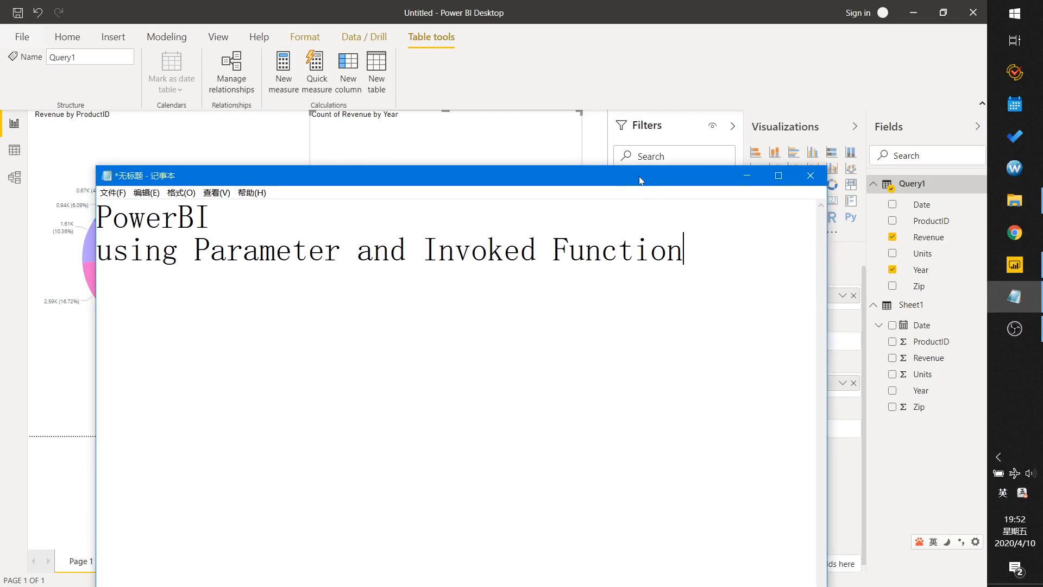